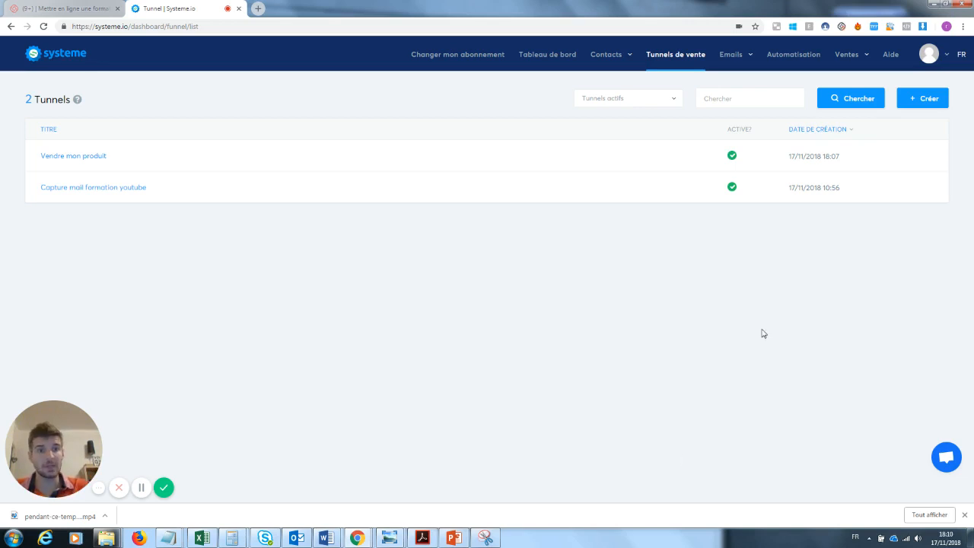
Step: Create a new sales funnel named "Vendre mon produit" using the "Vendez vos produits" type
left_click(922, 98)
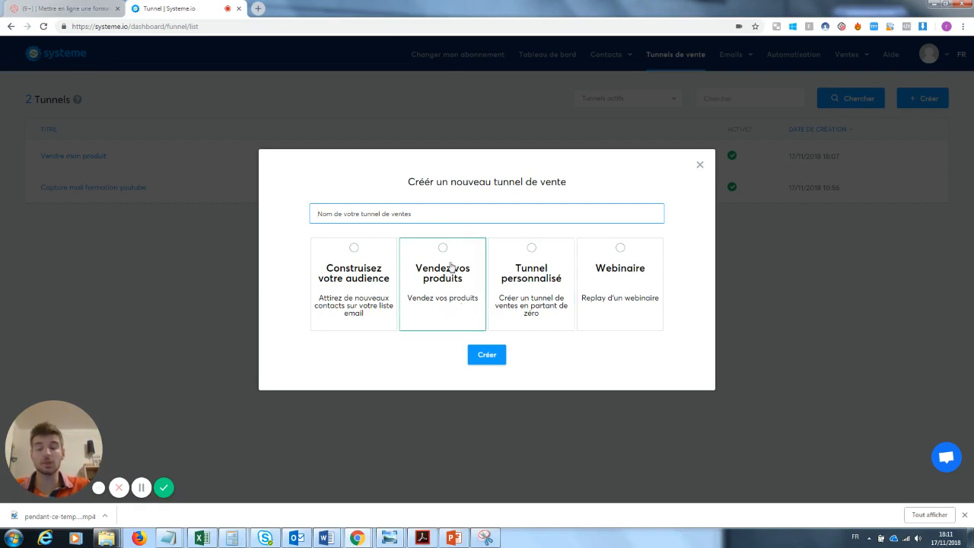
left_click(444, 293)
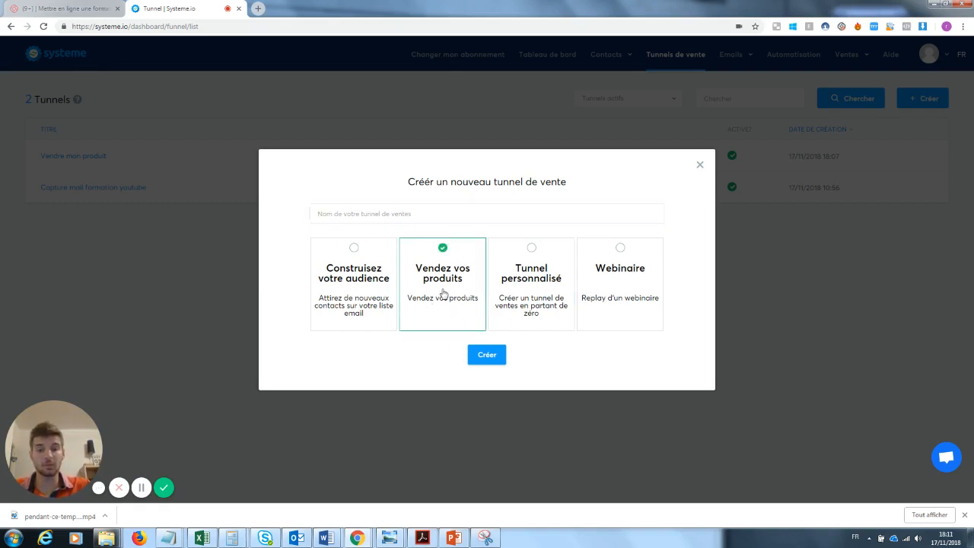
left_click(496, 363)
left_click(395, 219)
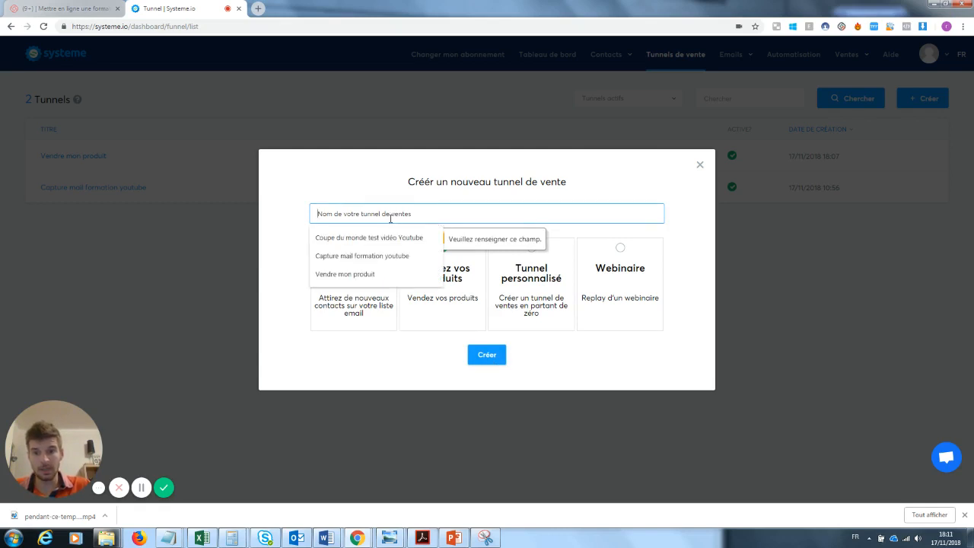
left_click(361, 274)
left_click(484, 359)
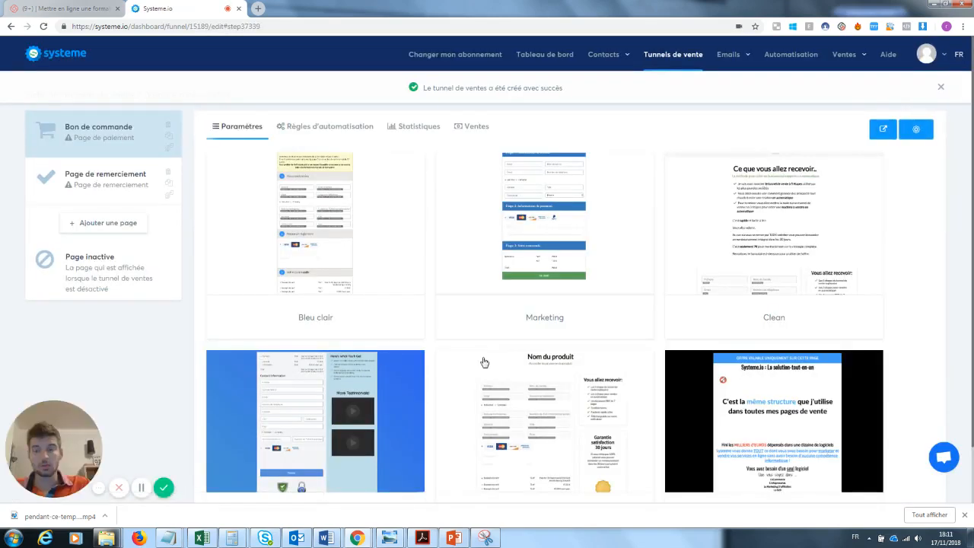
Step: Start adding a page to the funnel and review the available page types, from Opt-in through Ventes and Webinaire to Divers
left_click(108, 232)
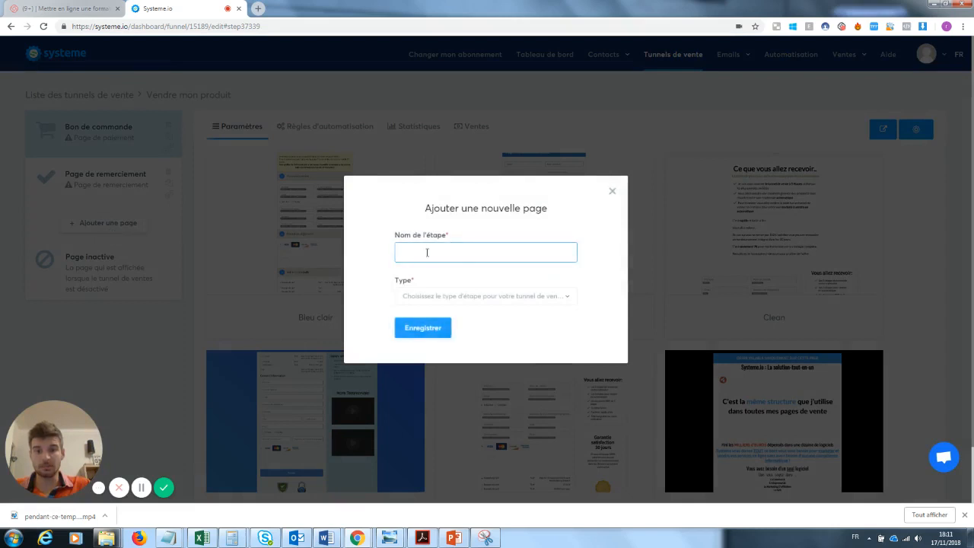
left_click(448, 297)
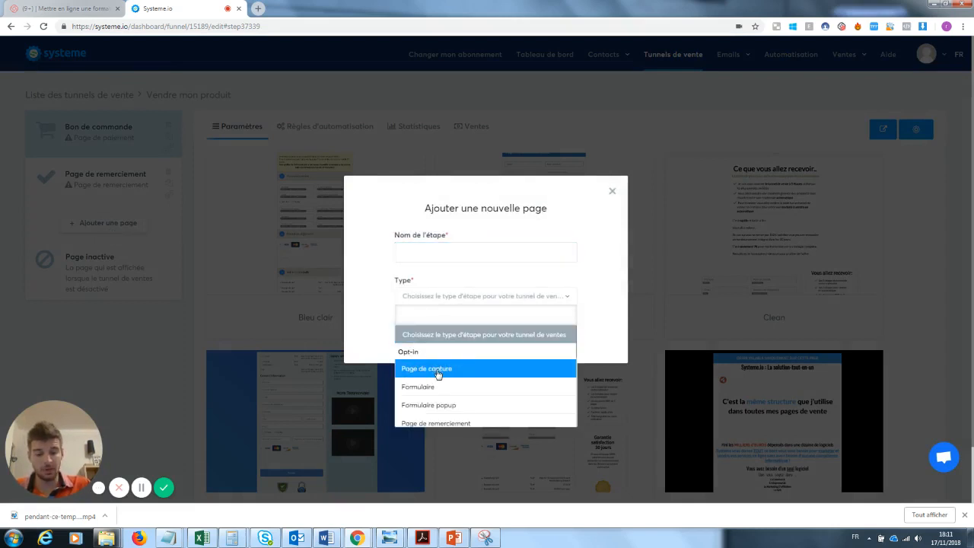
key("Down")
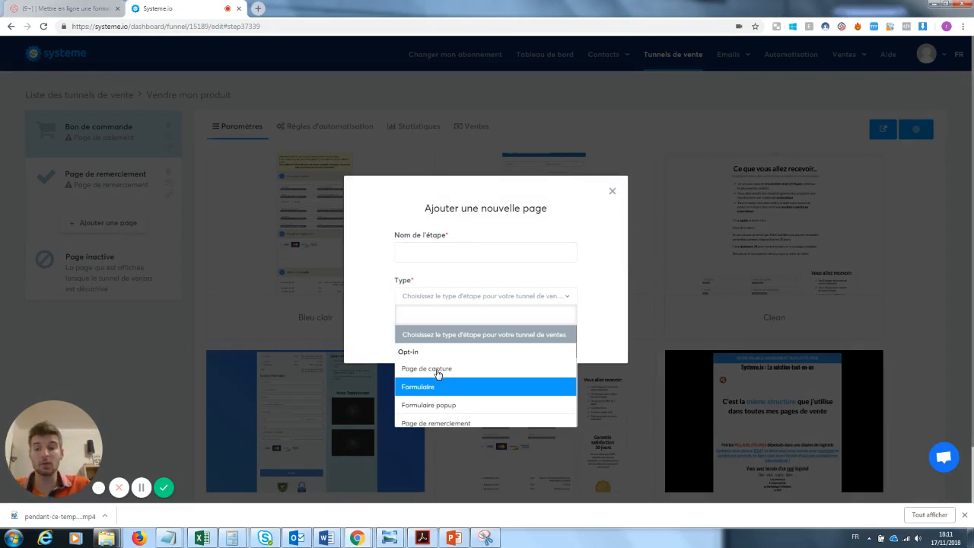
key("Down")
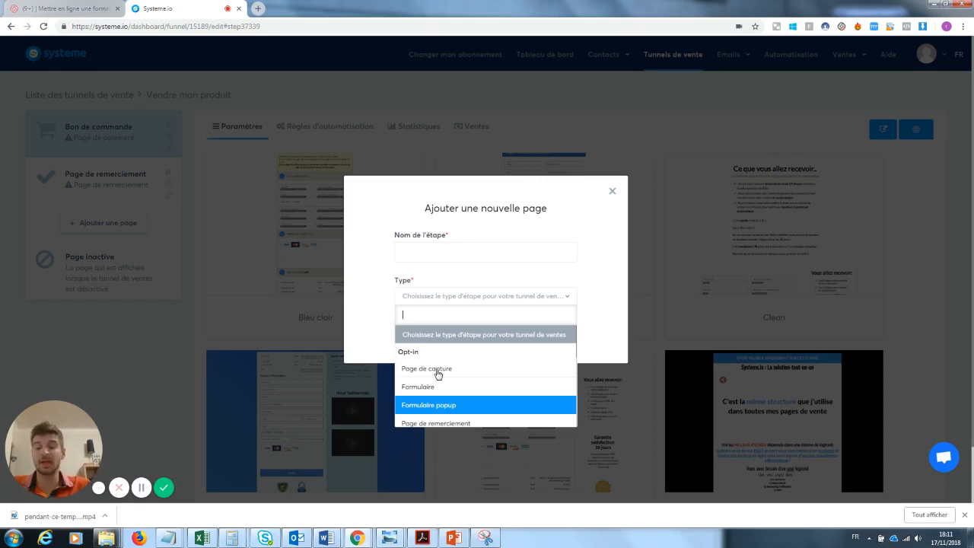
key("Down")
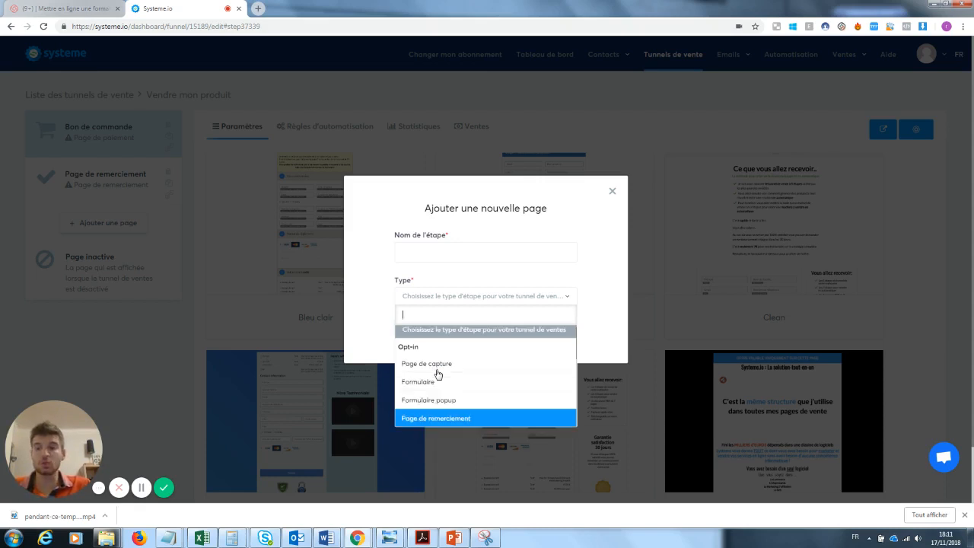
key("Down")
key("Down")
key("Down")
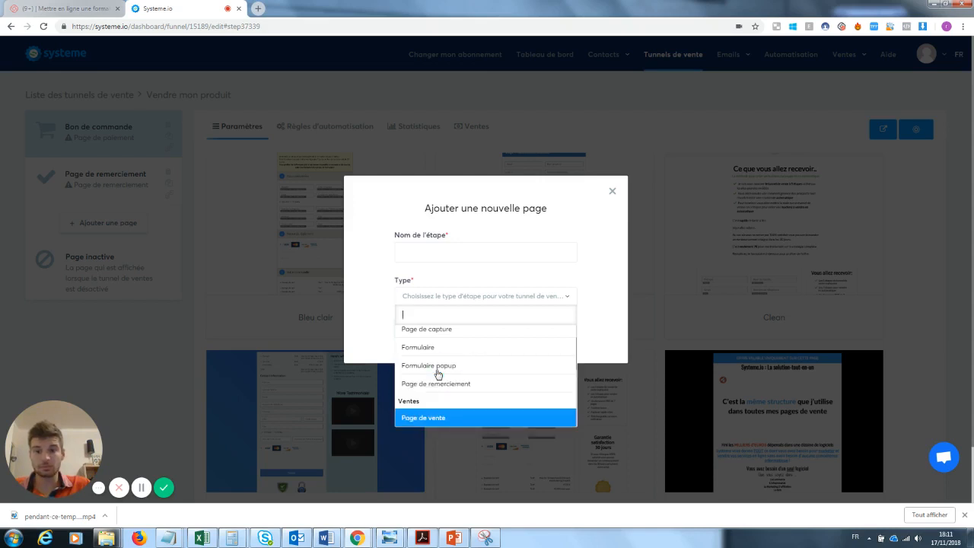
key("Down")
key("Down")
key("Down")
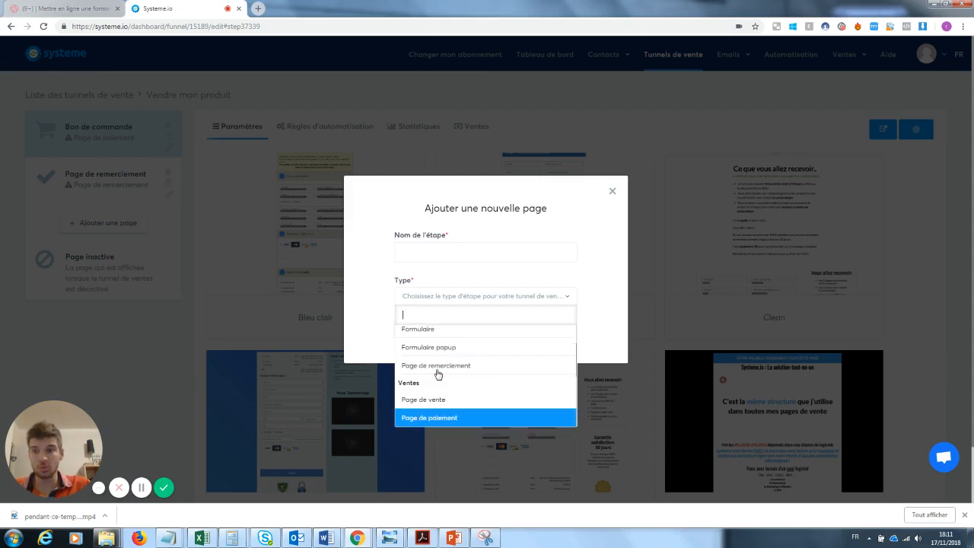
key("Down")
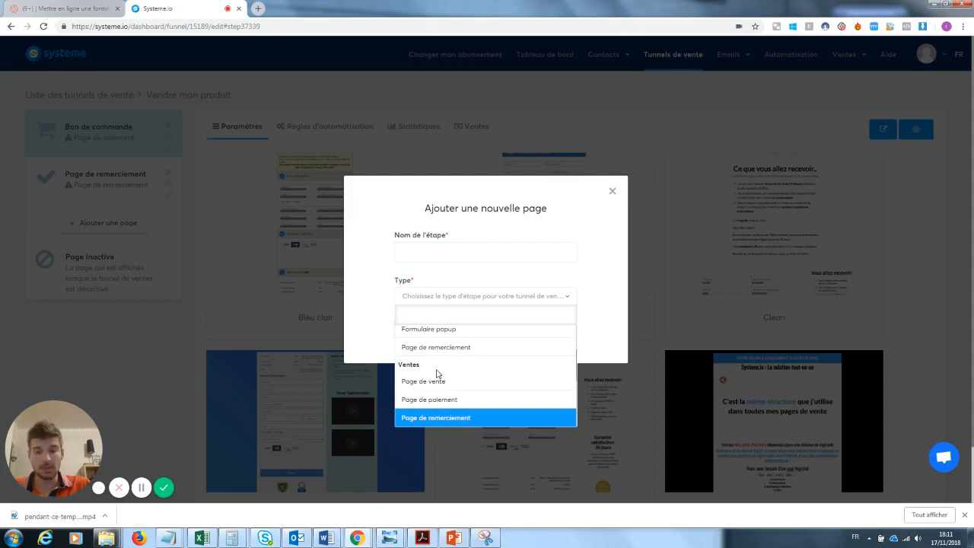
key("Down")
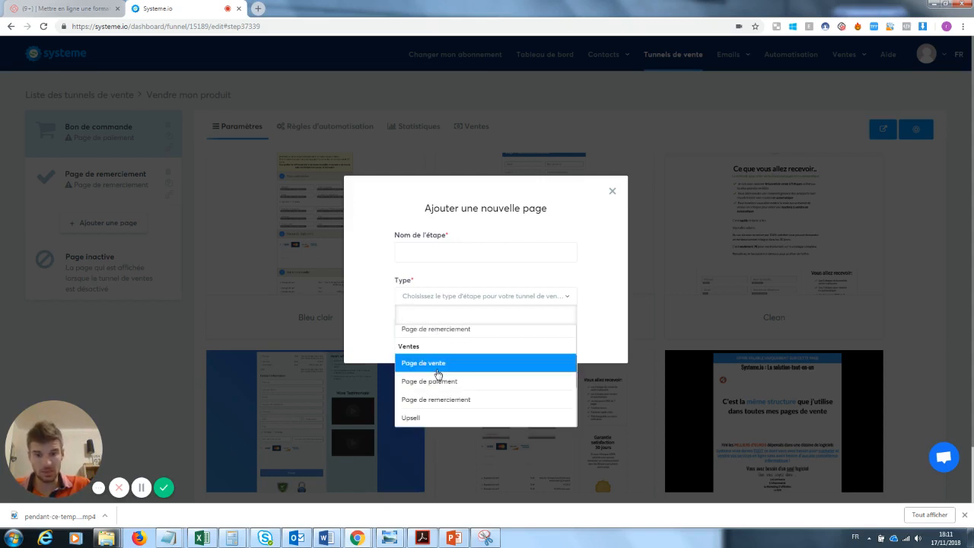
key("Down")
key("Down")
key("Down")
key("Down")
key("Down")
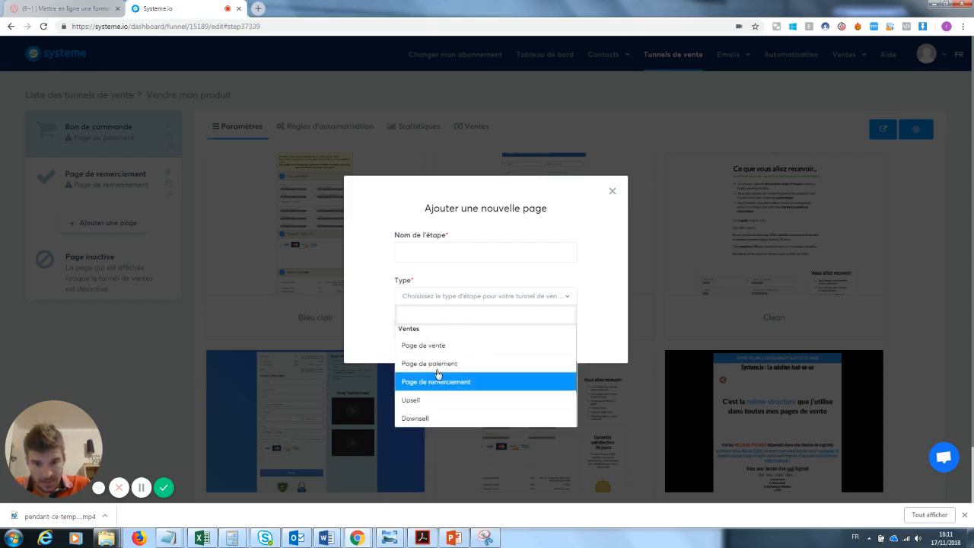
key("Down")
key("Down")
key("Down")
key("Down")
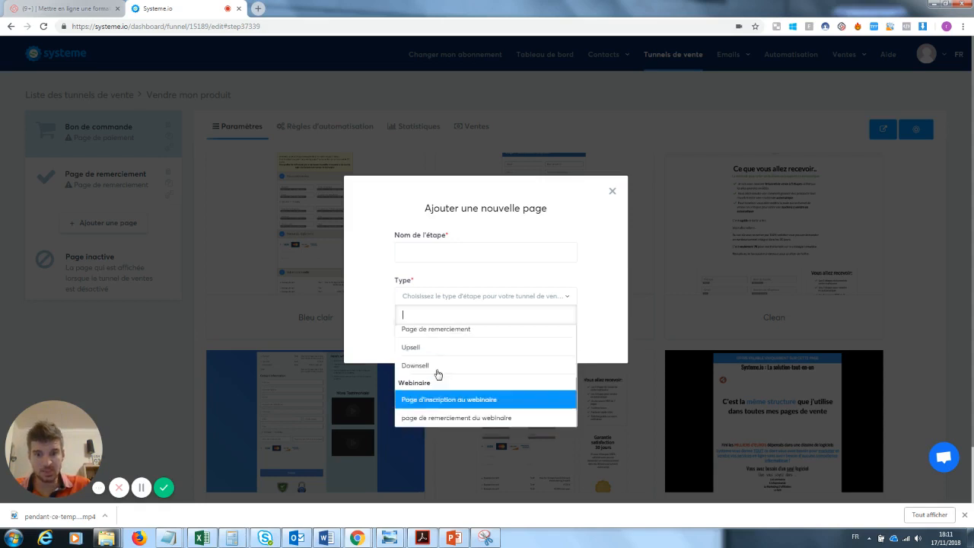
key("Down")
key("Down")
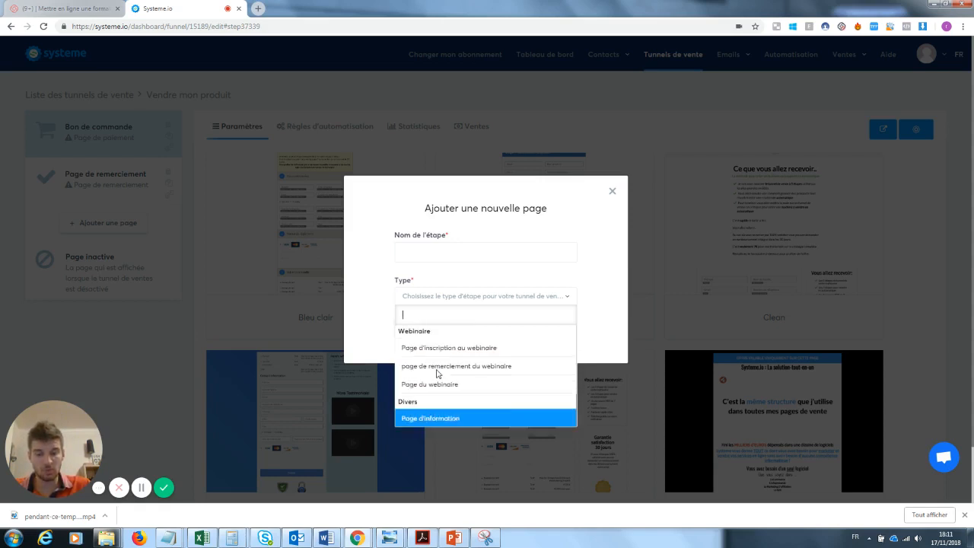
key("Down")
key("Down")
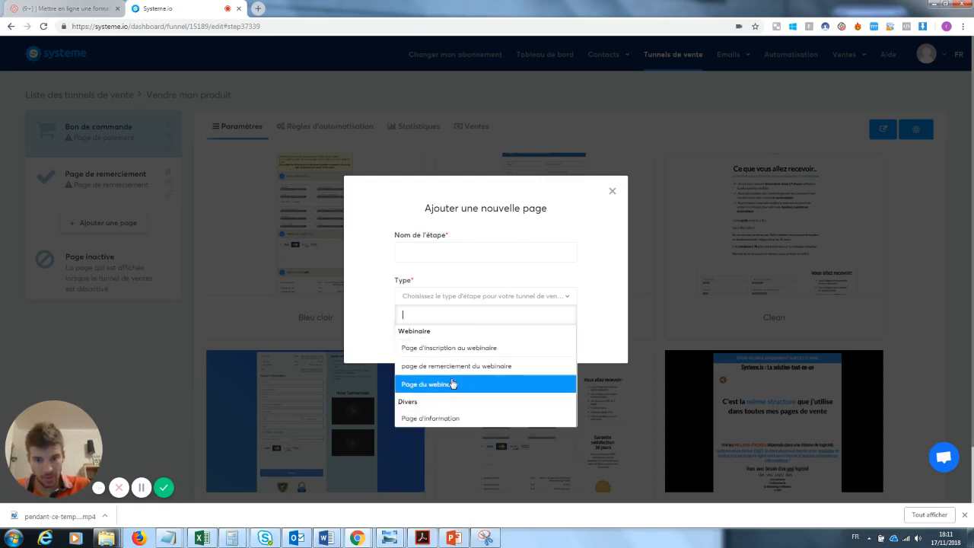
Step: Add the new funnel page with the type "Page du webinaire" and the name "webi"
left_click(470, 384)
left_click(420, 252)
type("webi")
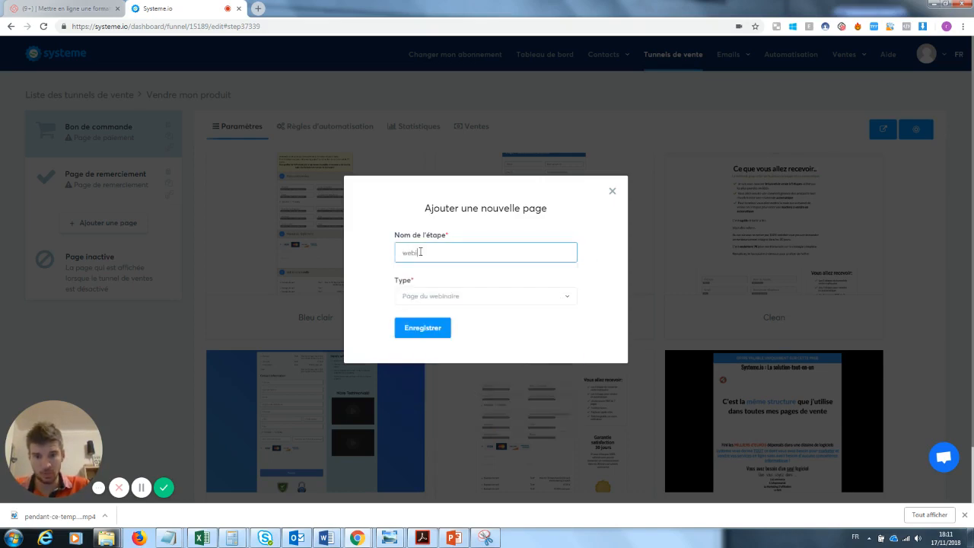
left_click(425, 330)
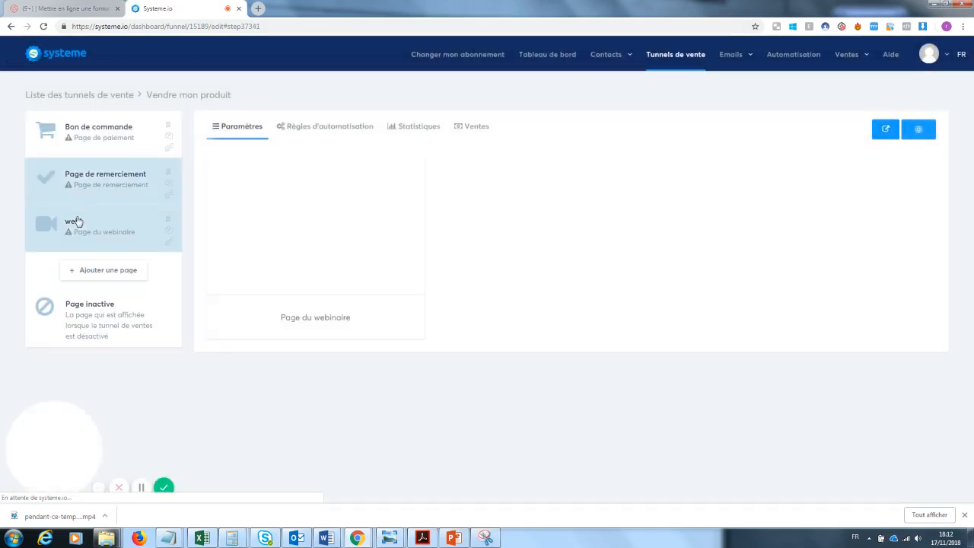
Step: Look over the webinar and thank-you page templates, and apply the Clean template to the Bon de commande page
mouse_move(354, 202)
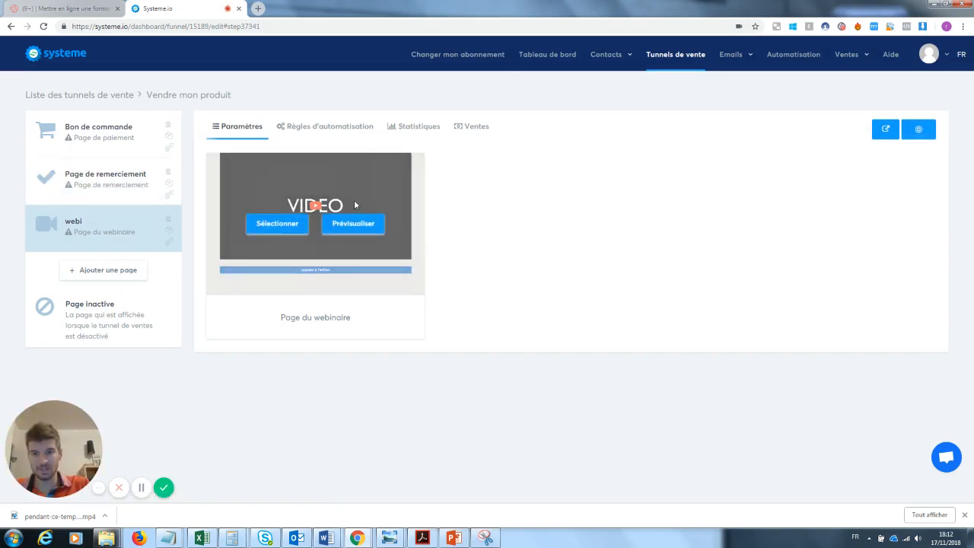
left_click(109, 187)
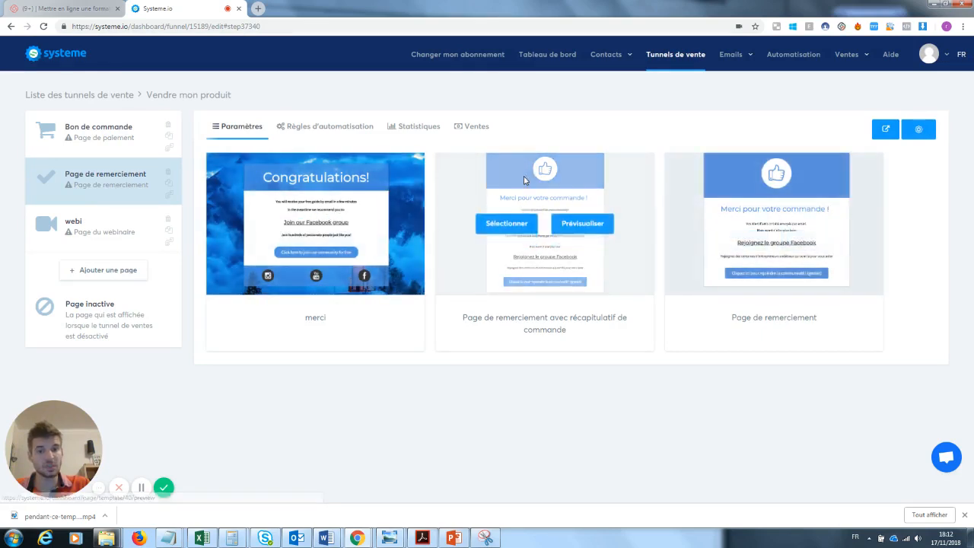
left_click(166, 147)
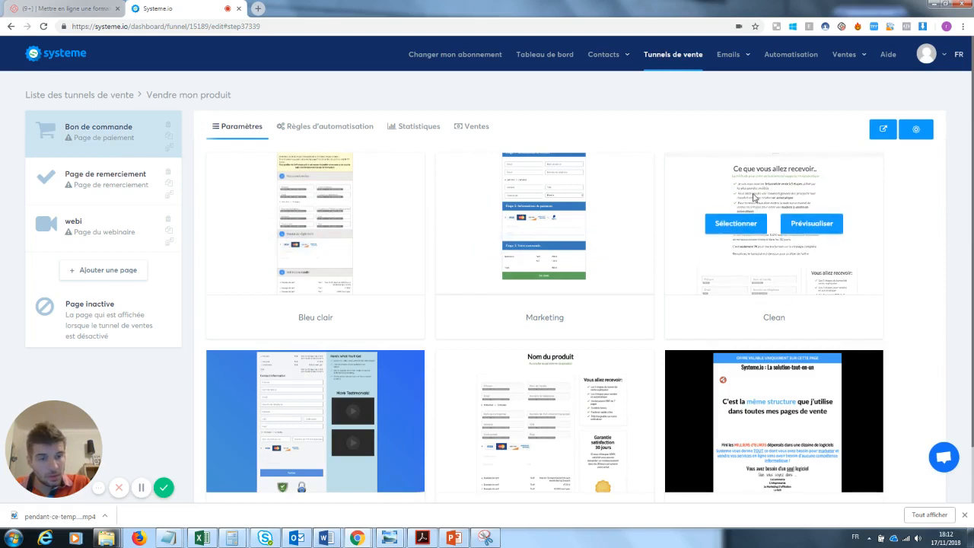
left_click(755, 231)
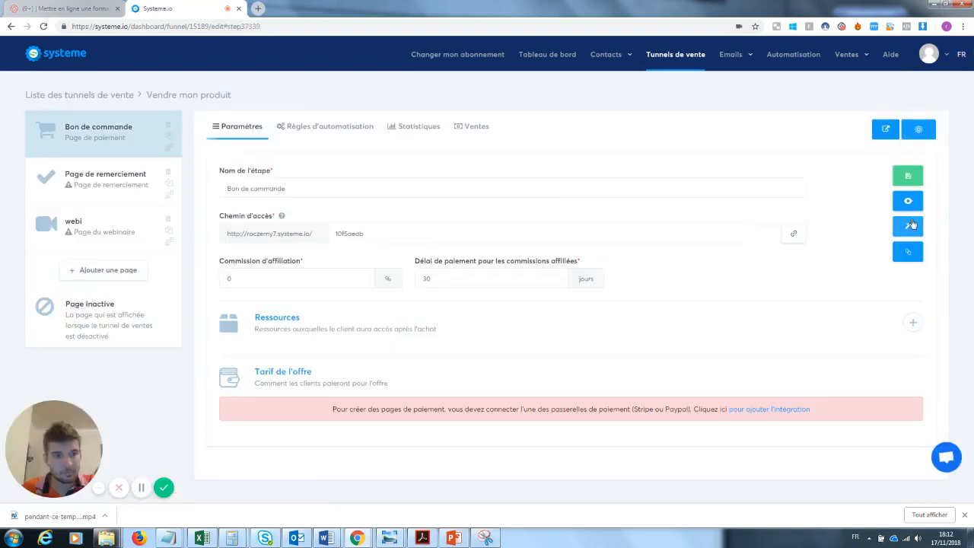
Step: Preview the Bon de commande page, examine its sales text and order form, and close the preview
left_click(910, 204)
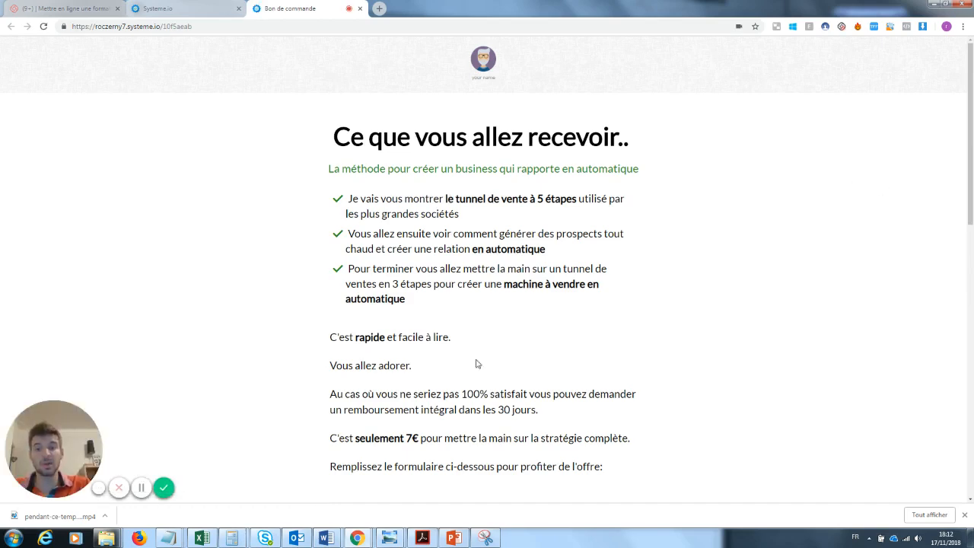
scroll(333, 288, "down", 4)
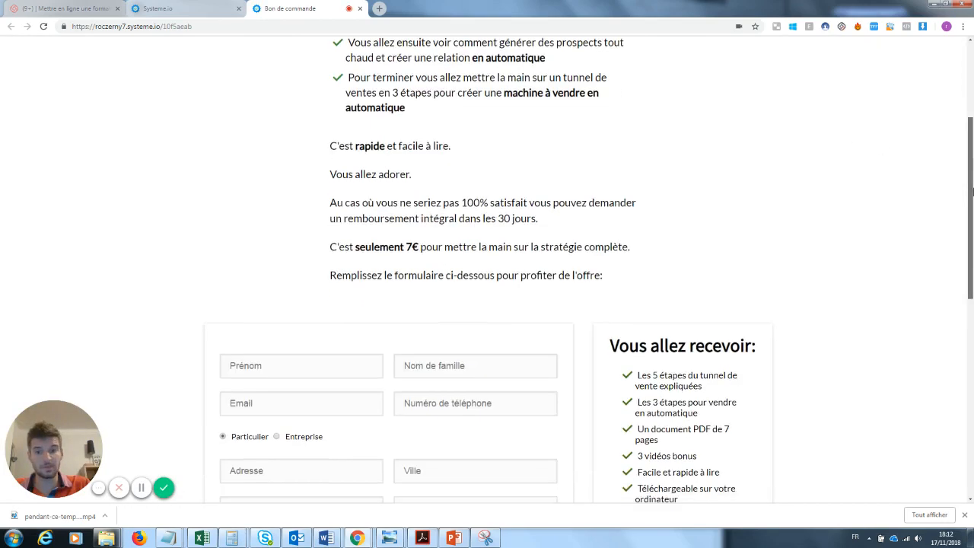
scroll(332, 288, "up", 3)
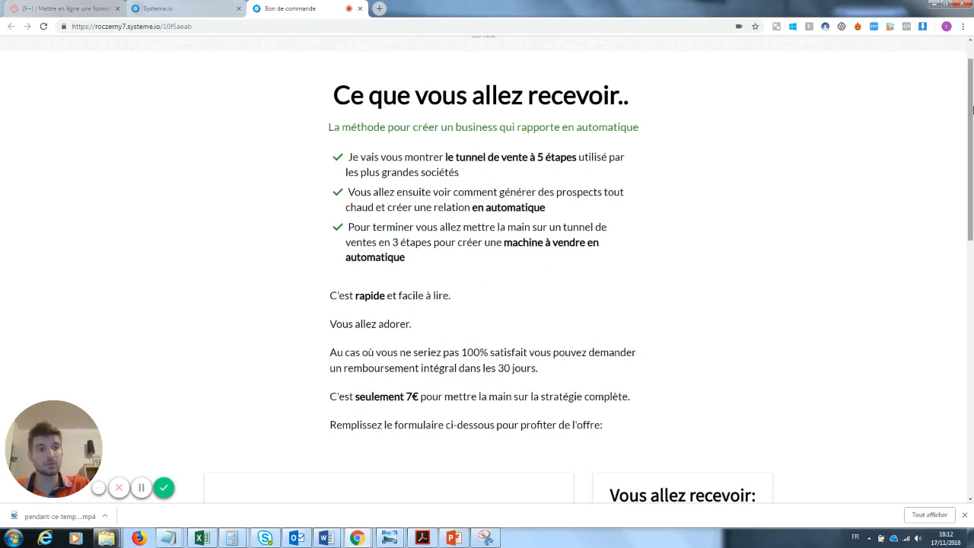
mouse_move(971, 99)
left_mouse_down()
mouse_move(971, 293)
mouse_move(972, 86)
left_mouse_up()
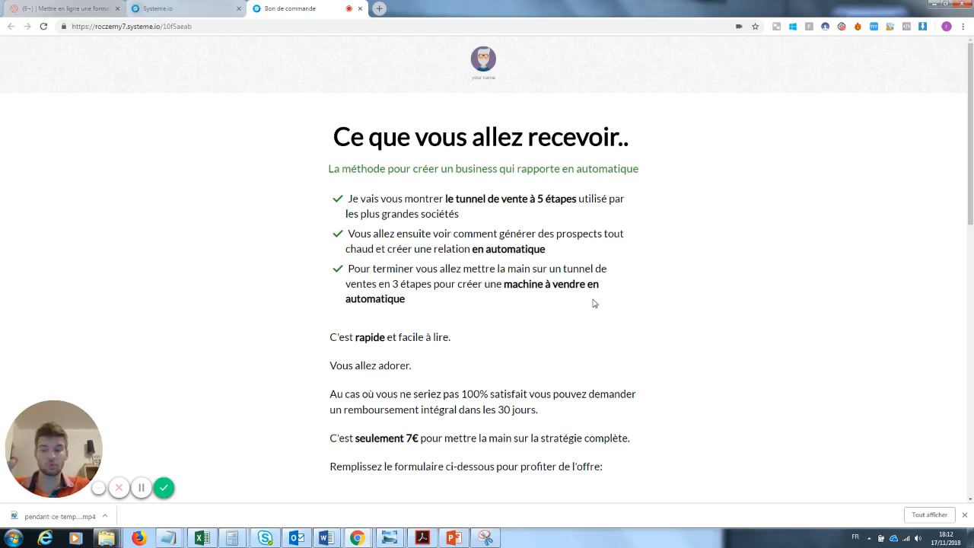
left_click(361, 9)
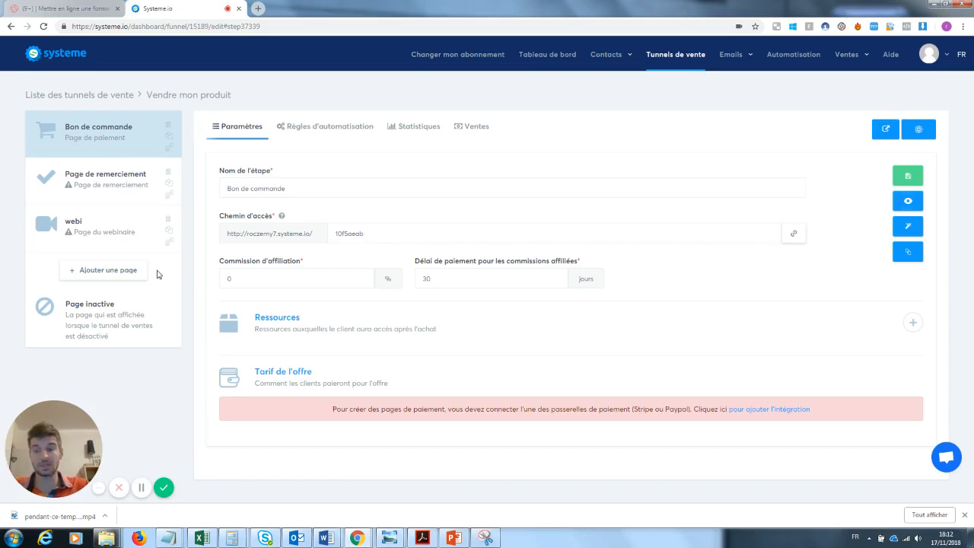
Step: Add another funnel page named "upsell" with the type Upsell
left_click(124, 274)
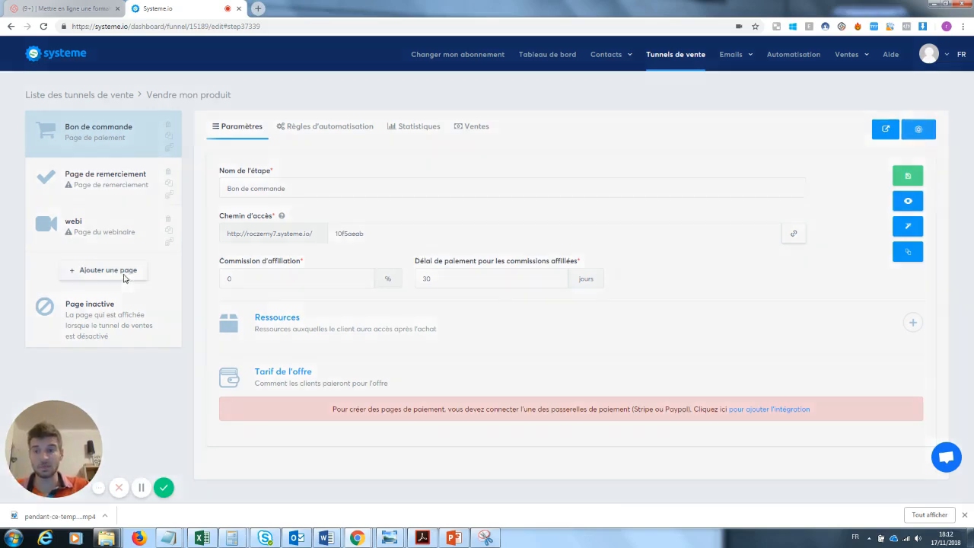
type("upsell")
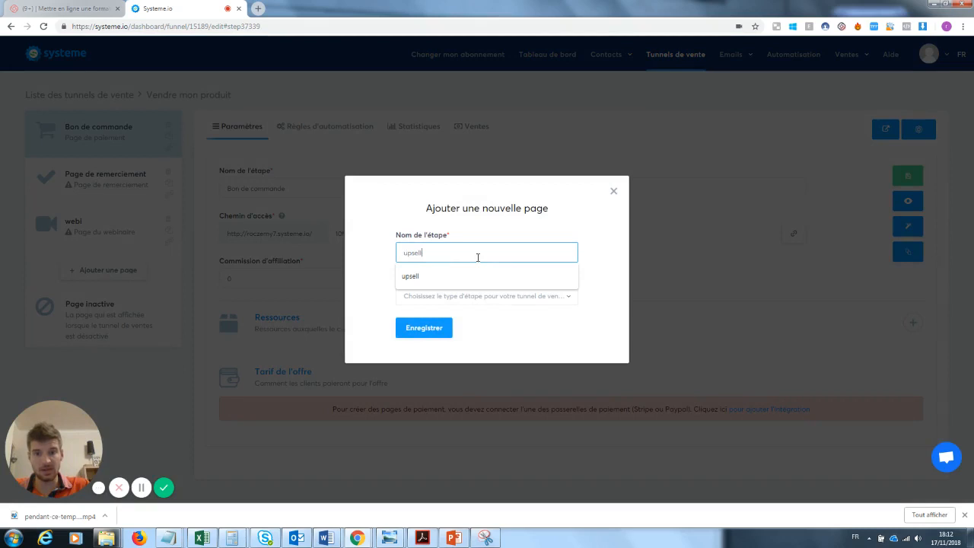
left_click(438, 278)
left_click(437, 295)
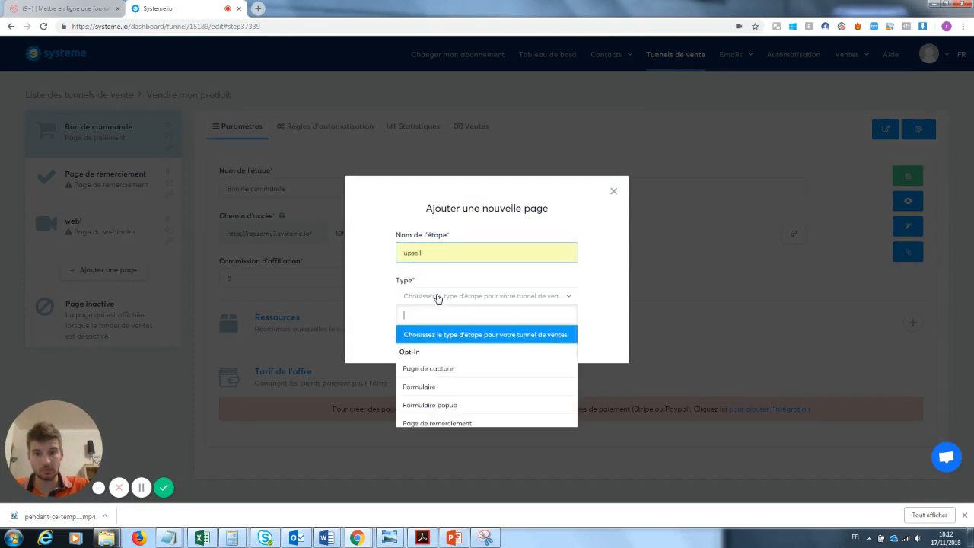
scroll(477, 408, "down", 3)
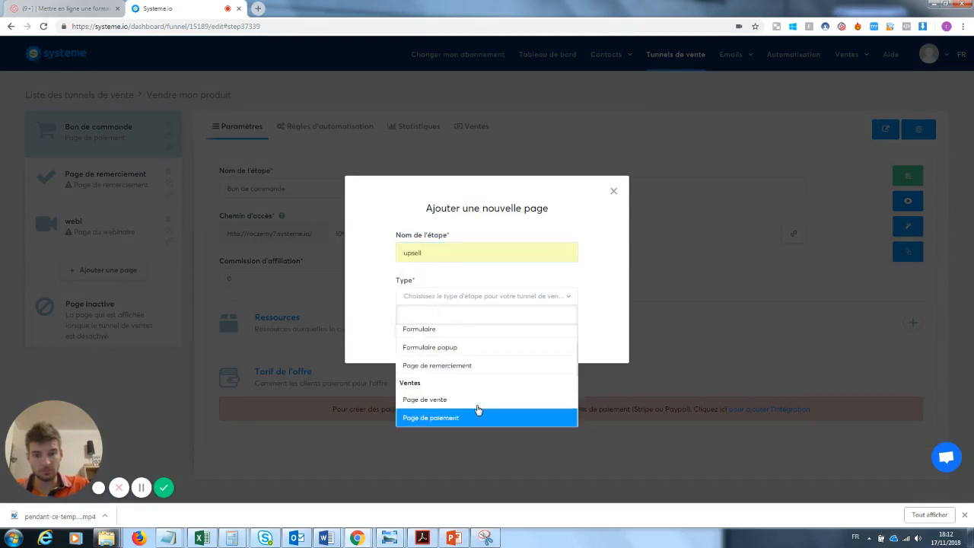
scroll(478, 409, "down", 1)
left_click(446, 365)
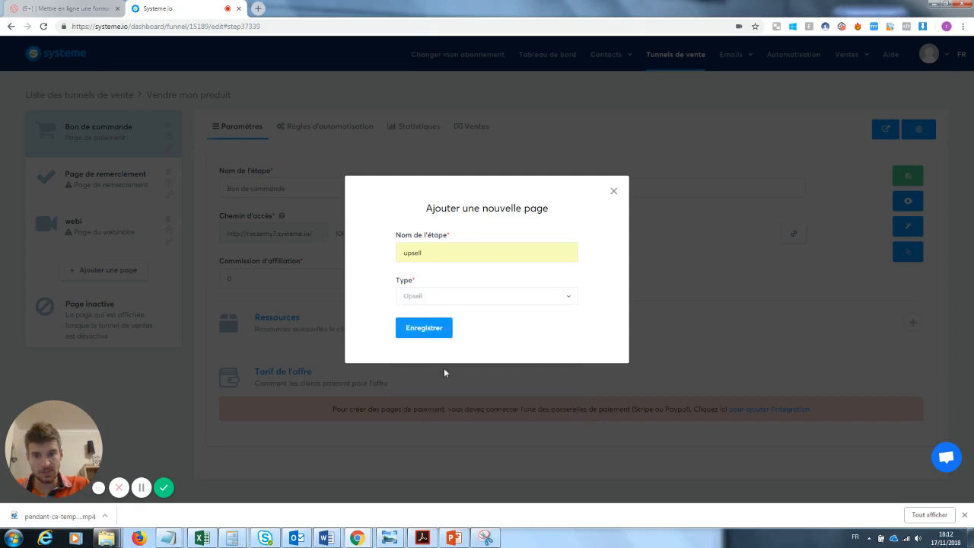
left_click(432, 329)
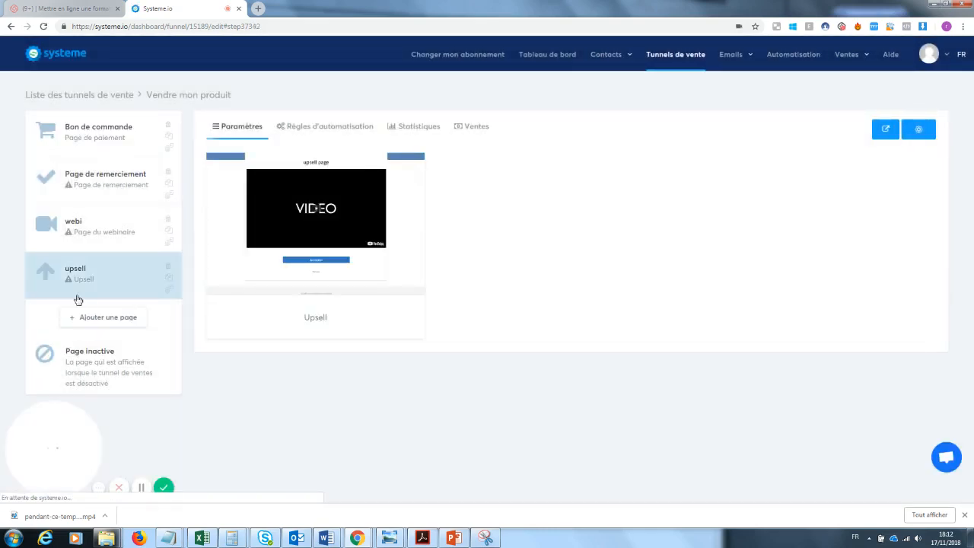
mouse_move(308, 189)
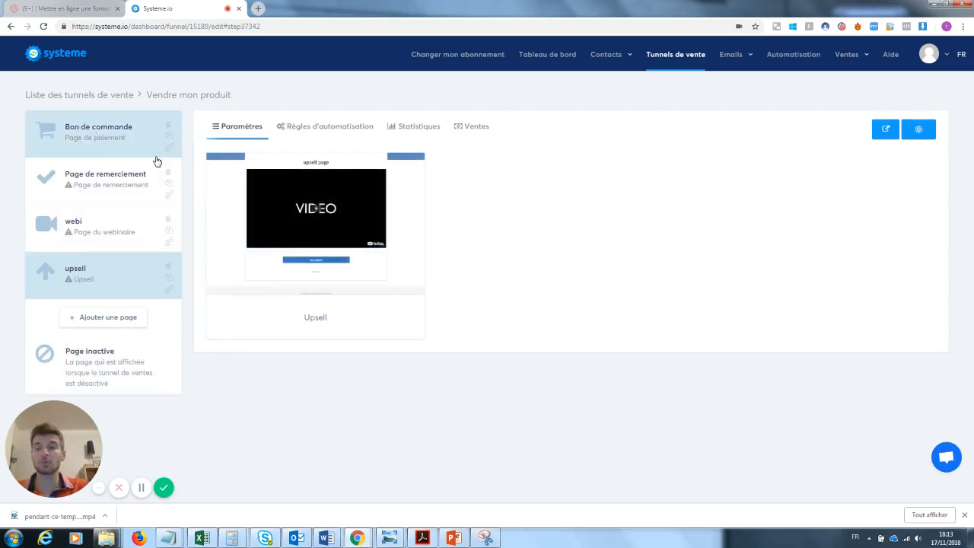
Step: Open the Bon de commande page in the page editor and look over its sales text and order form
mouse_move(353, 208)
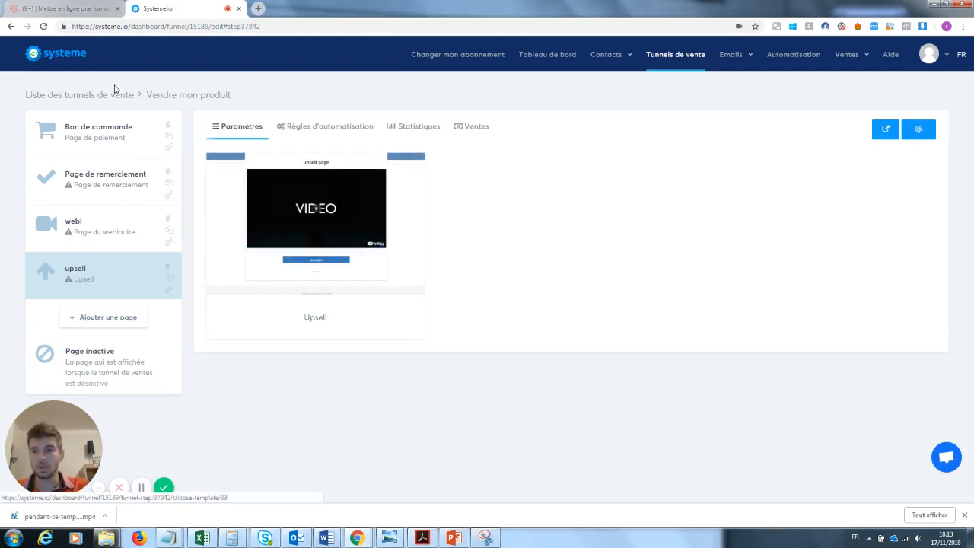
left_click(106, 132)
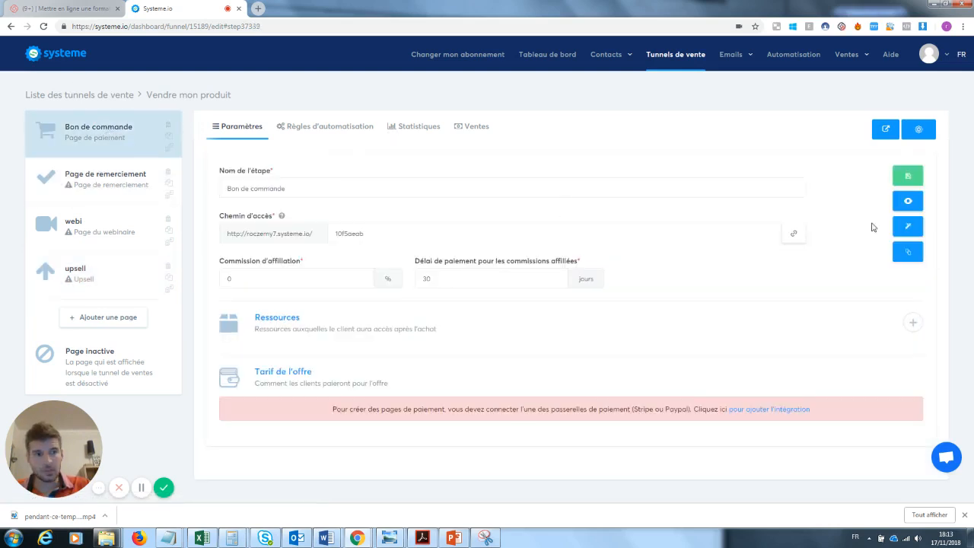
left_click(905, 227)
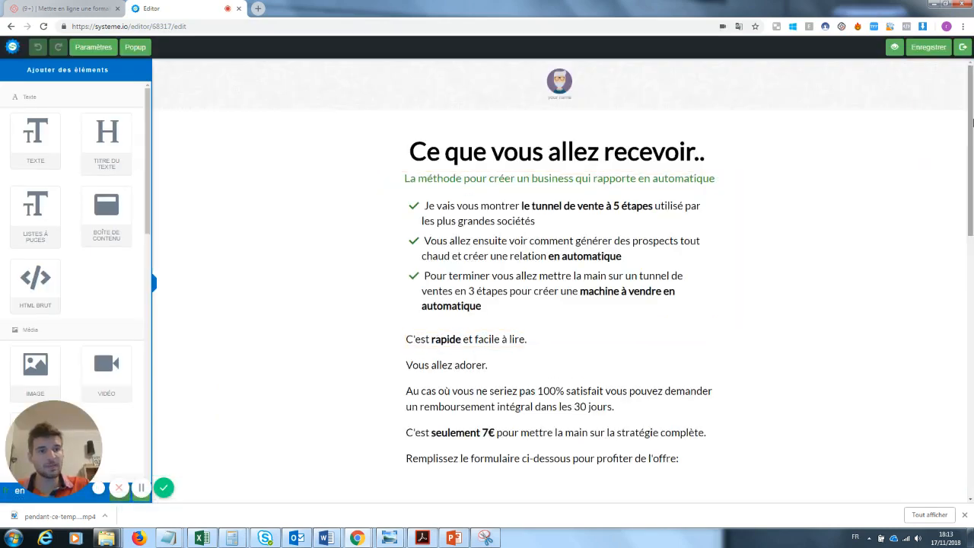
scroll(973, 122, "down", 7)
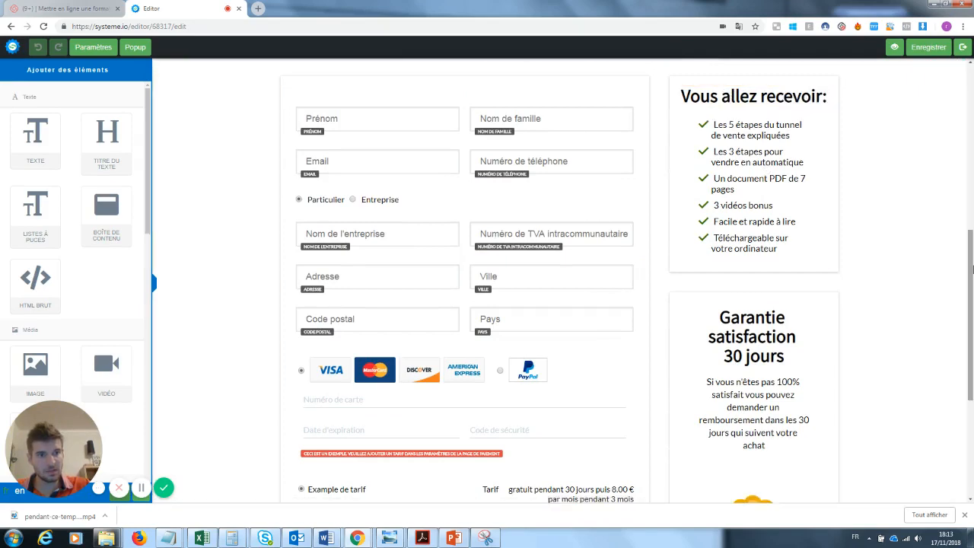
left_click_drag(973, 268, 973, 105)
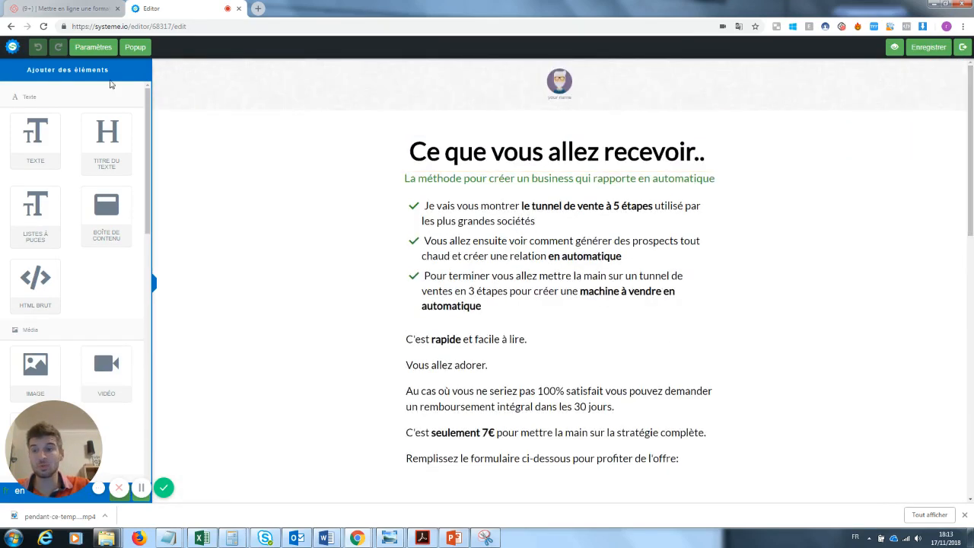
Step: Replace the header image of the order page with the round Instagram icon from the image library
left_click(570, 85)
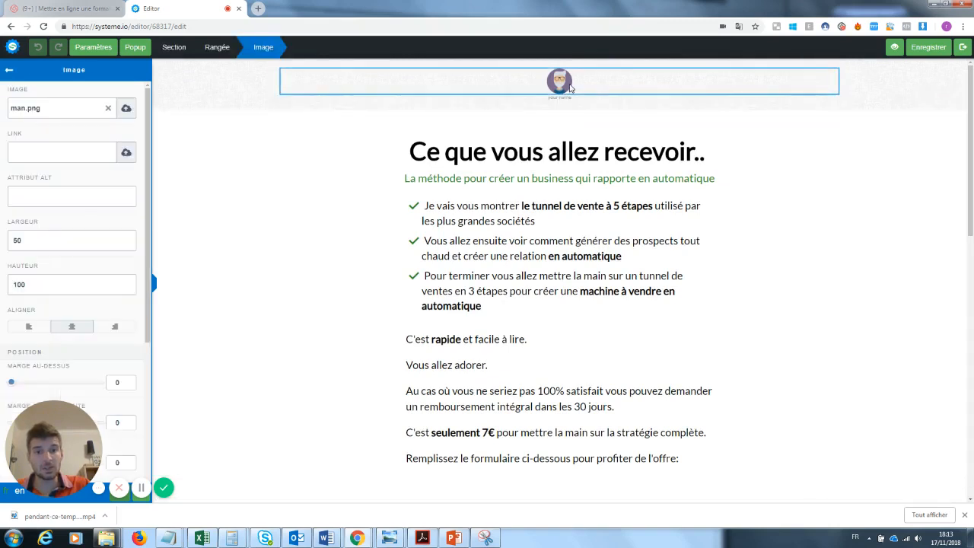
left_click(582, 204)
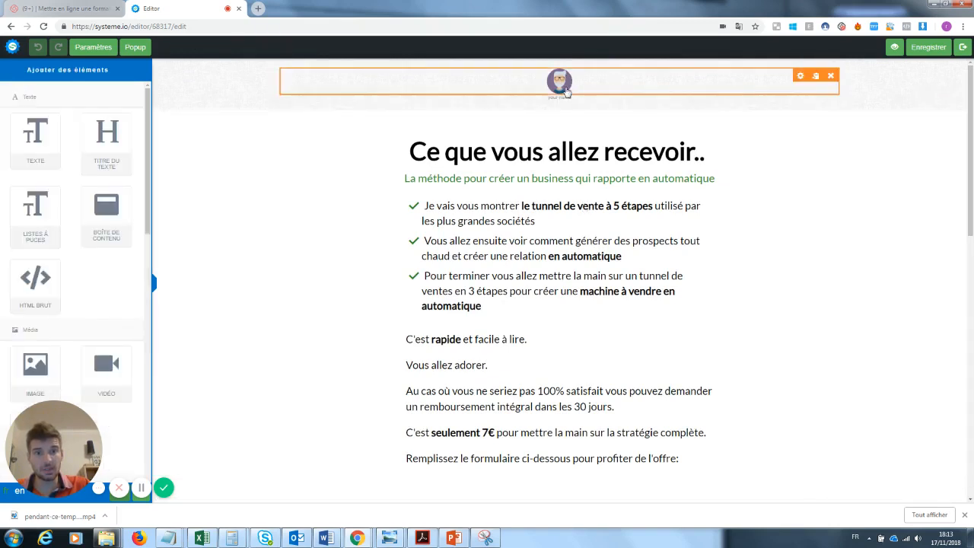
left_click(567, 89)
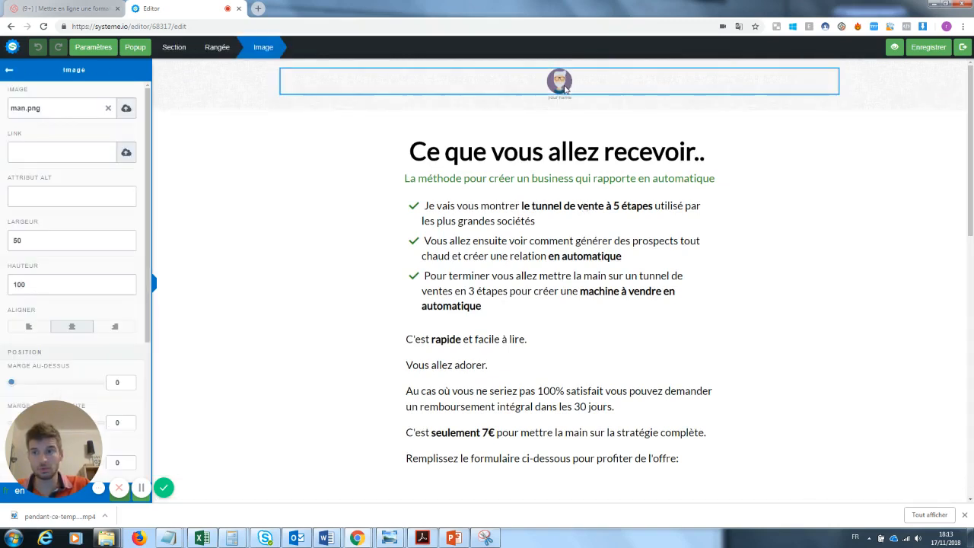
left_click(108, 109)
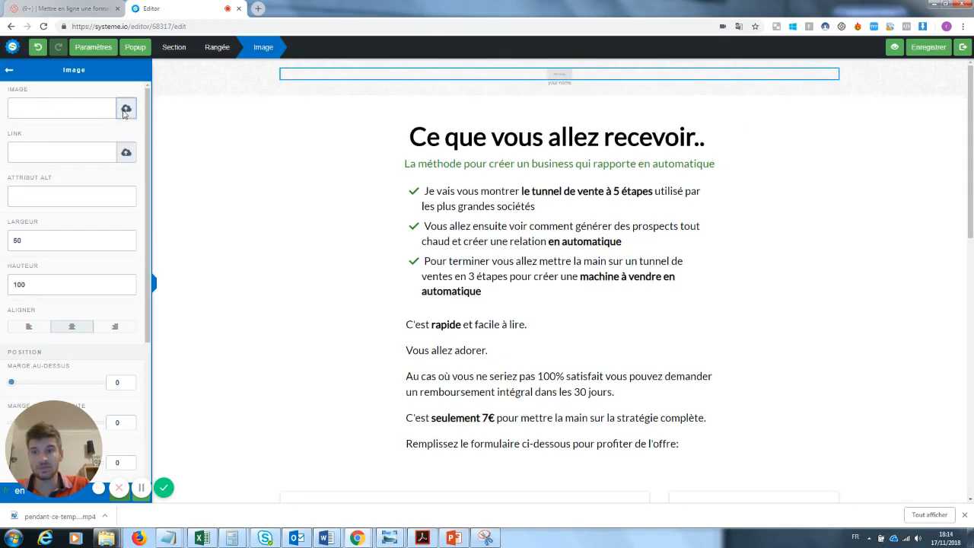
left_click(126, 108)
left_click(503, 211)
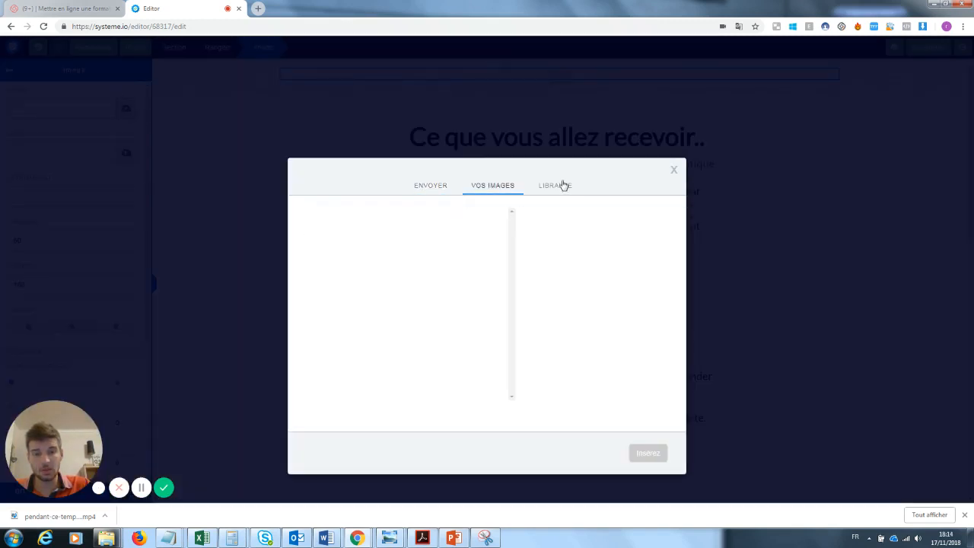
left_click(559, 191)
scroll(513, 304, "down", 5)
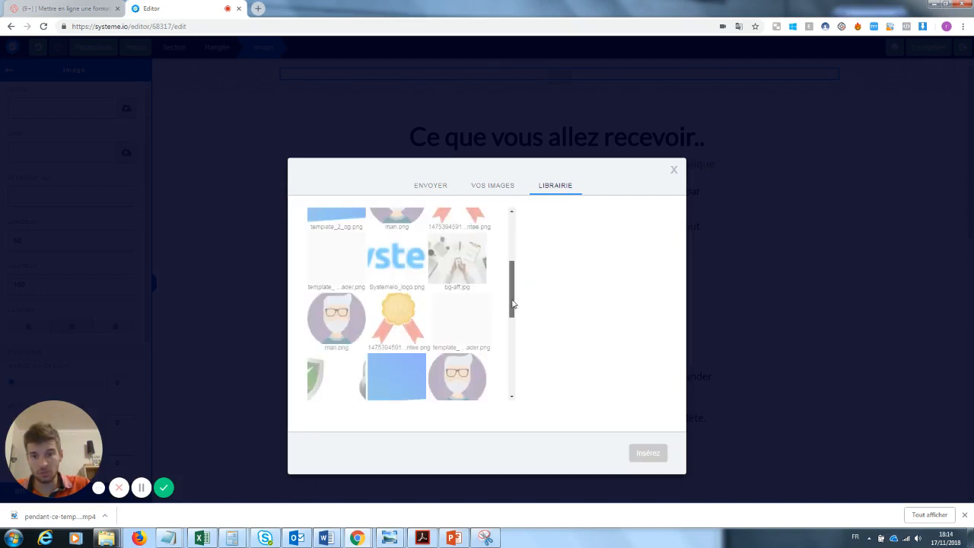
left_click(457, 320)
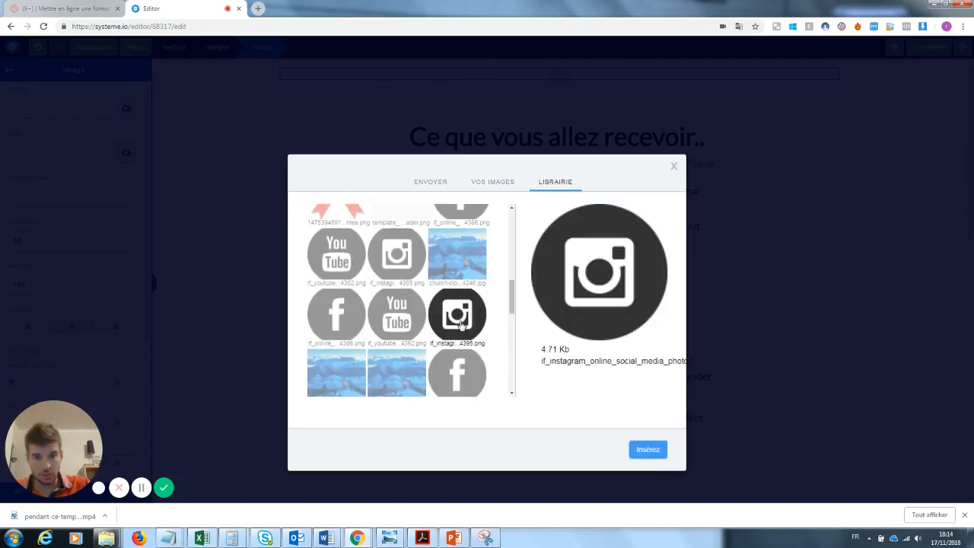
left_click(646, 453)
left_click(776, 139)
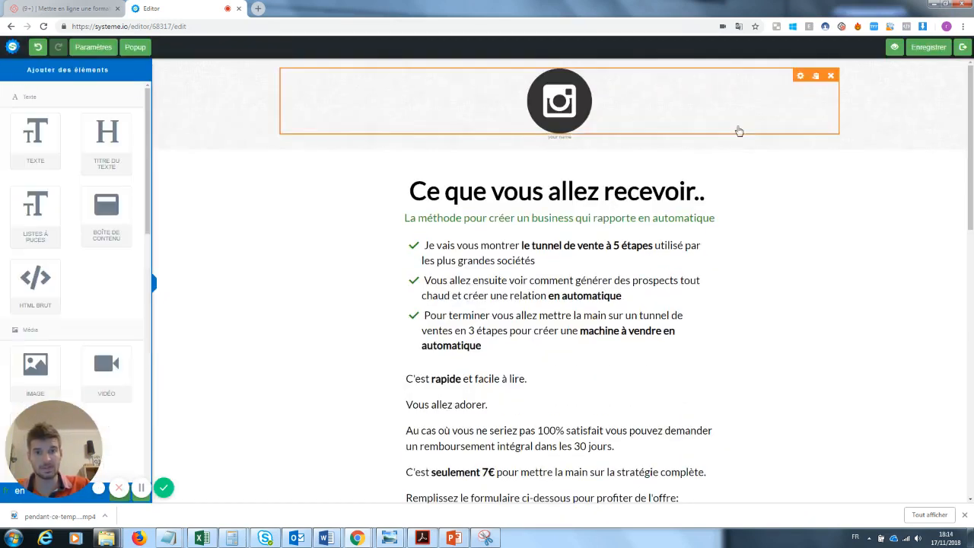
Step: Replace the small placeholder text under the header icon with "Insta Killer"
left_click(569, 138)
left_click_drag(569, 138, 544, 138)
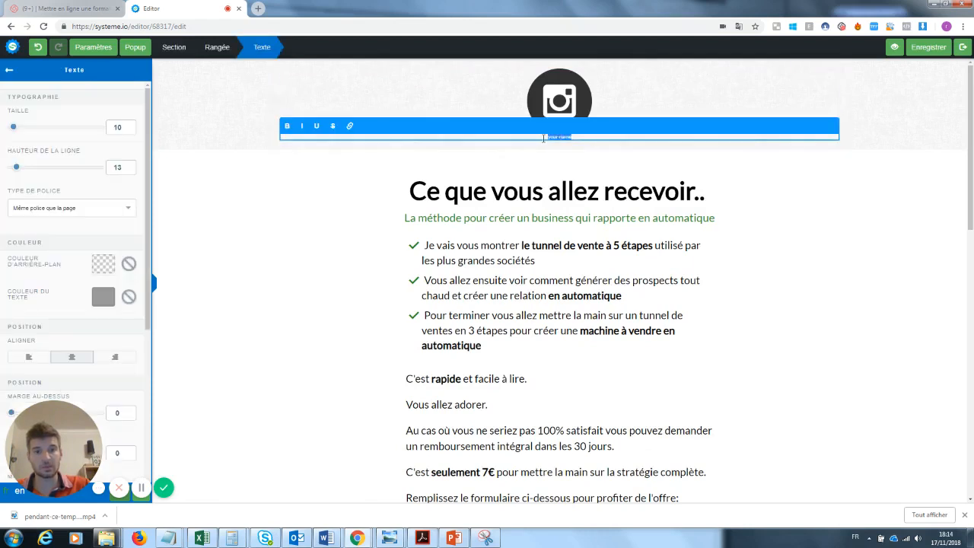
type("Insta Killer")
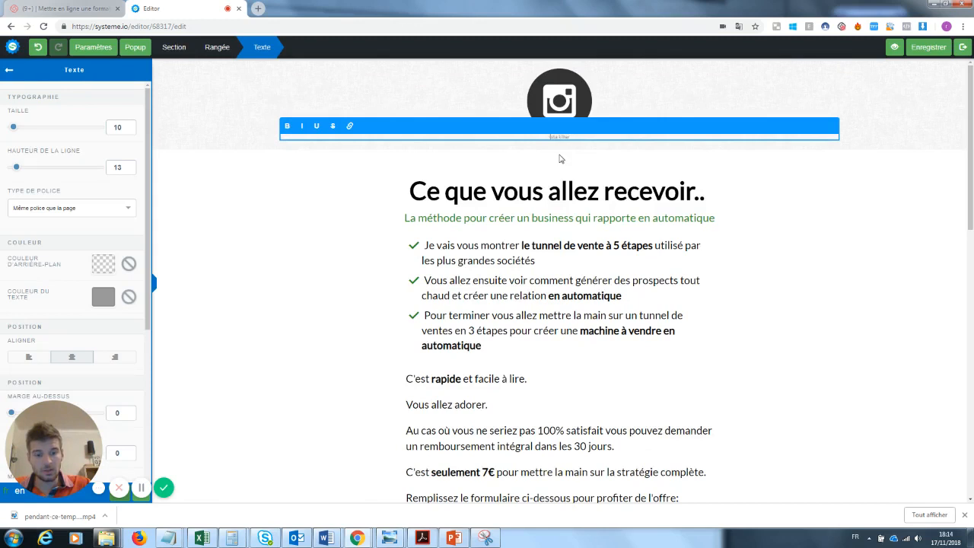
left_click(849, 257)
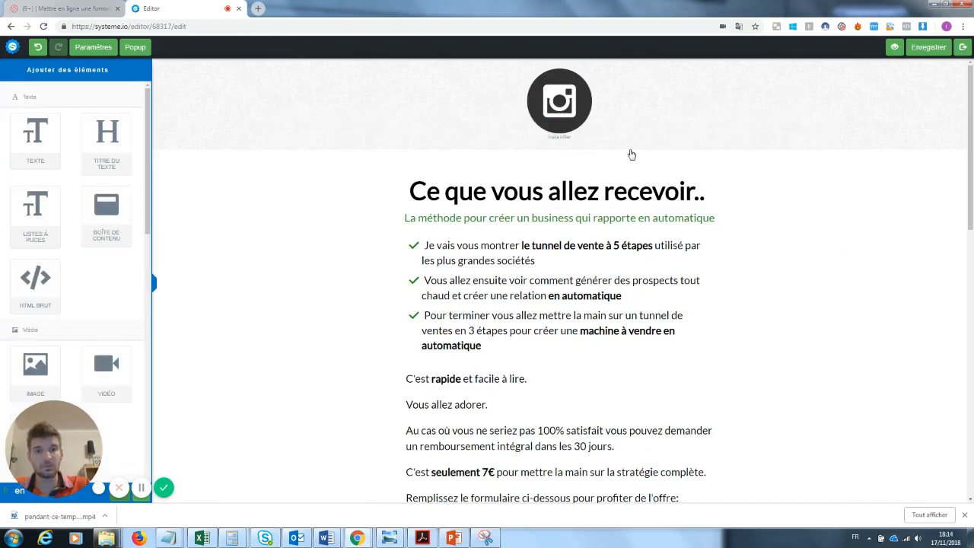
Step: Add a text block above the "Ce que vous allez recevoir.." heading and a row of three equal columns beneath that block
scroll(149, 185, "down", 5)
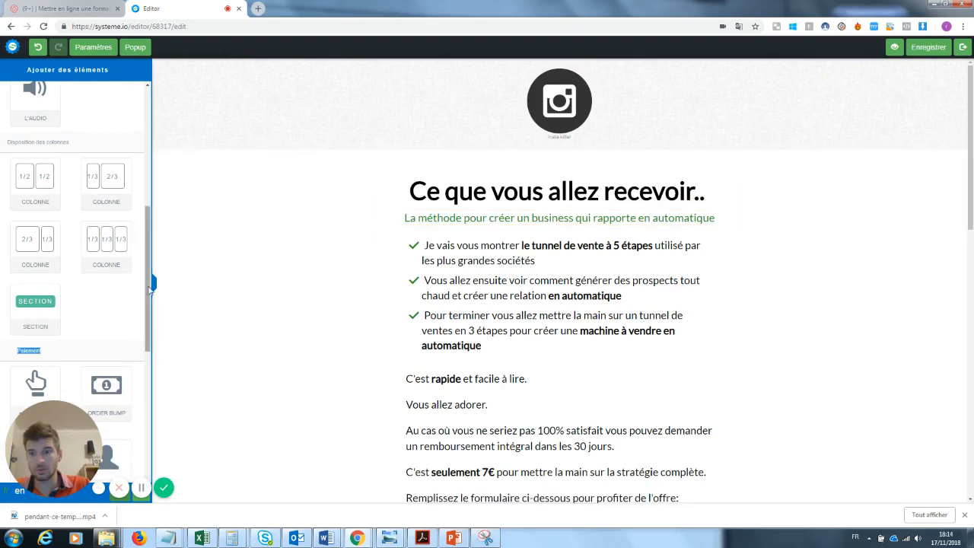
scroll(76, 229, "up", 5)
left_click_drag(35, 137, 508, 144)
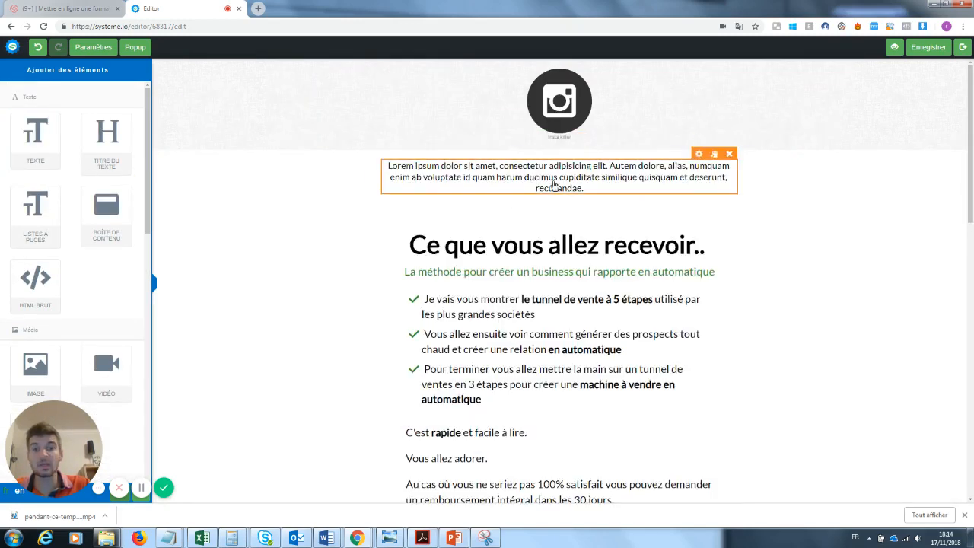
scroll(114, 266, "down", 3)
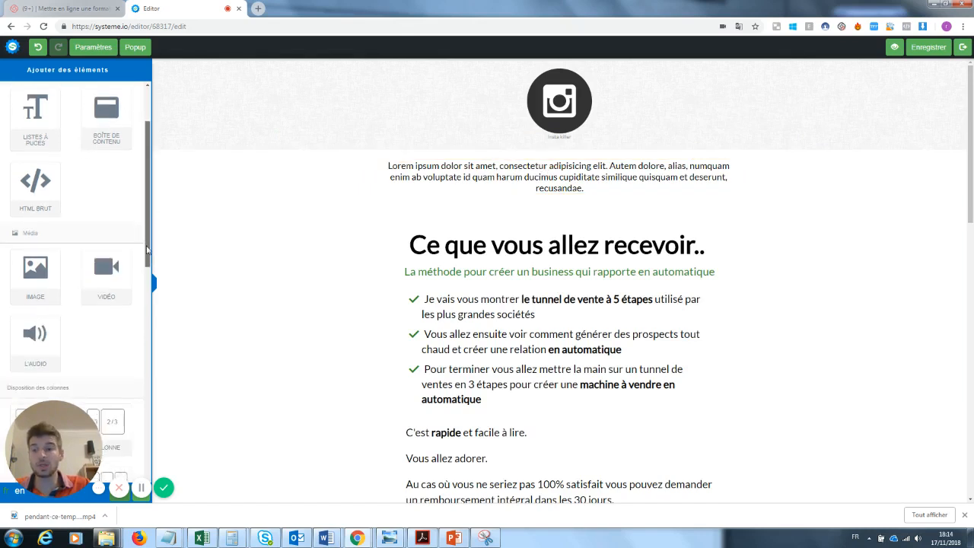
left_click_drag(99, 335, 444, 213)
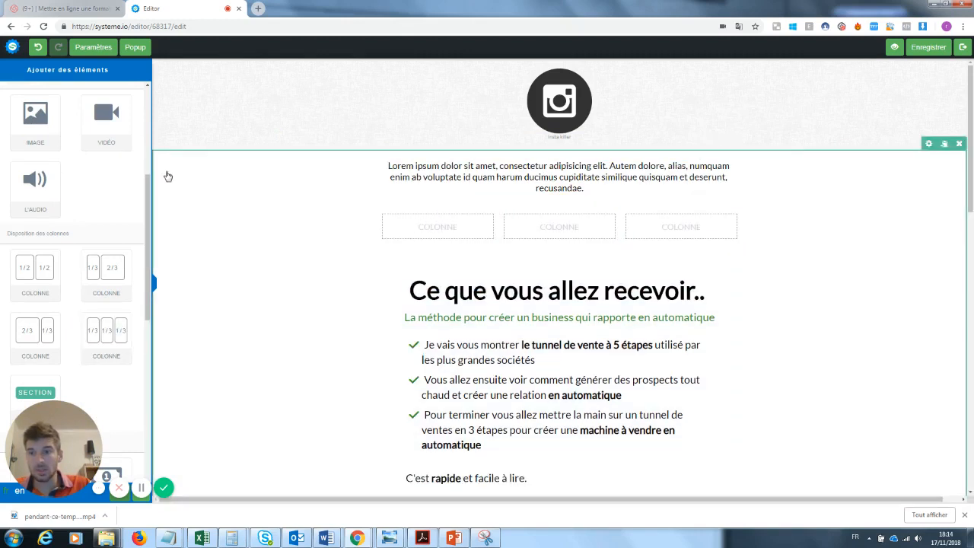
Step: Insert a bullet list into the first column of the new row and replace its sample items with "Hello"
scroll(122, 152, "up", 2)
left_click_drag(35, 129, 386, 227)
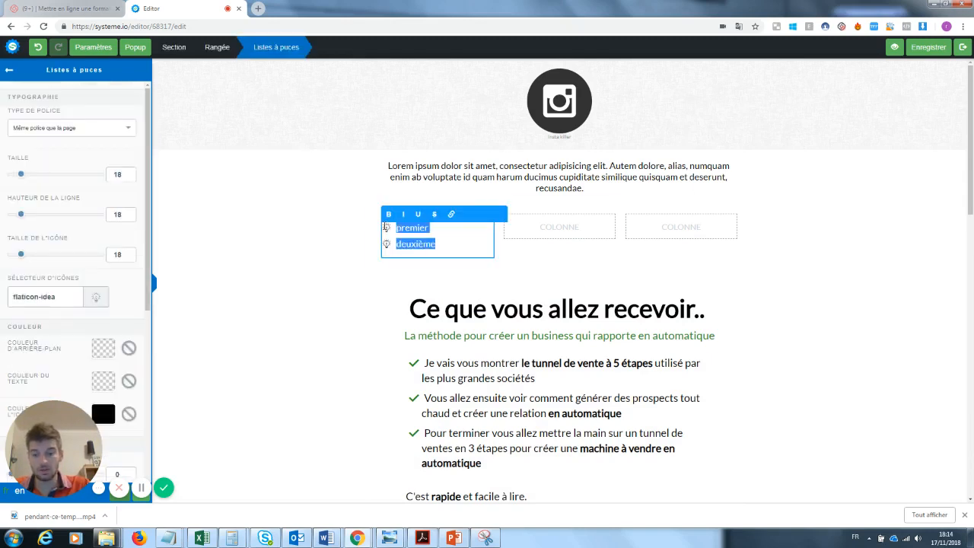
type("Hello")
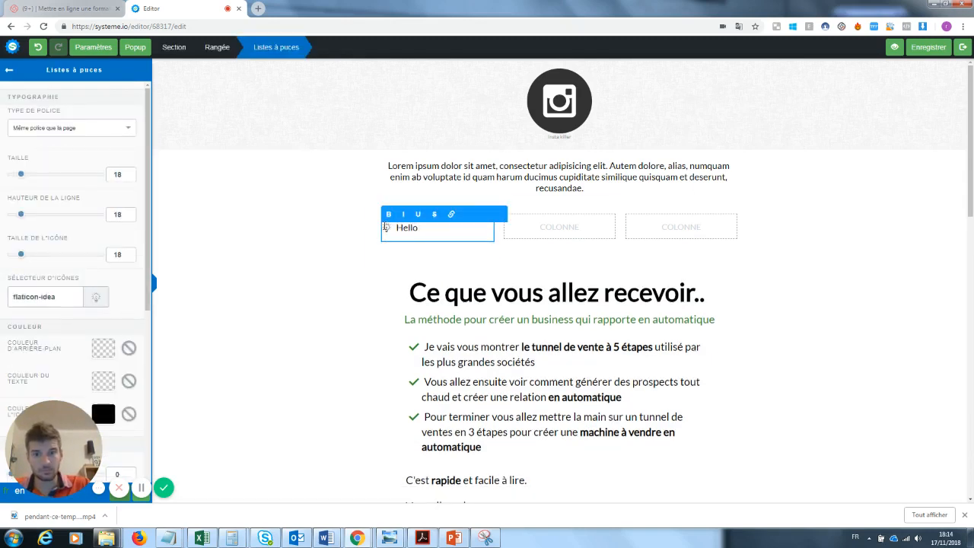
left_click(338, 325)
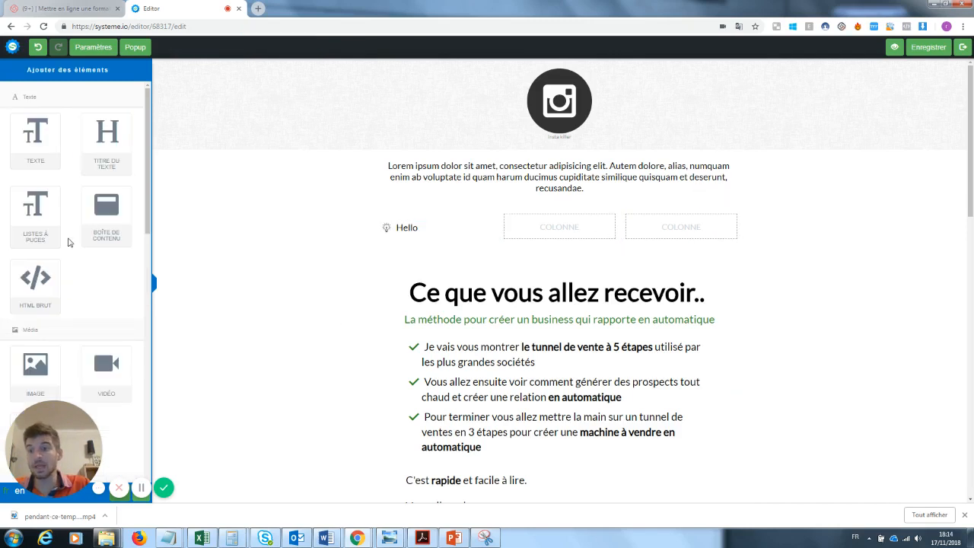
Step: Add a right-aligned placeholder image above the three-column row and another placeholder image in the middle column
left_click_drag(35, 370, 493, 202)
left_click(565, 330)
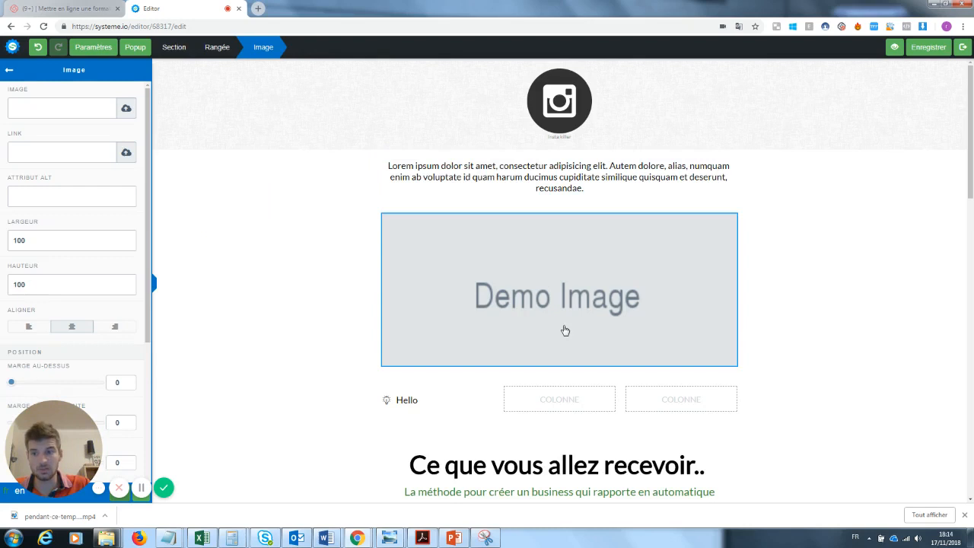
left_click(32, 330)
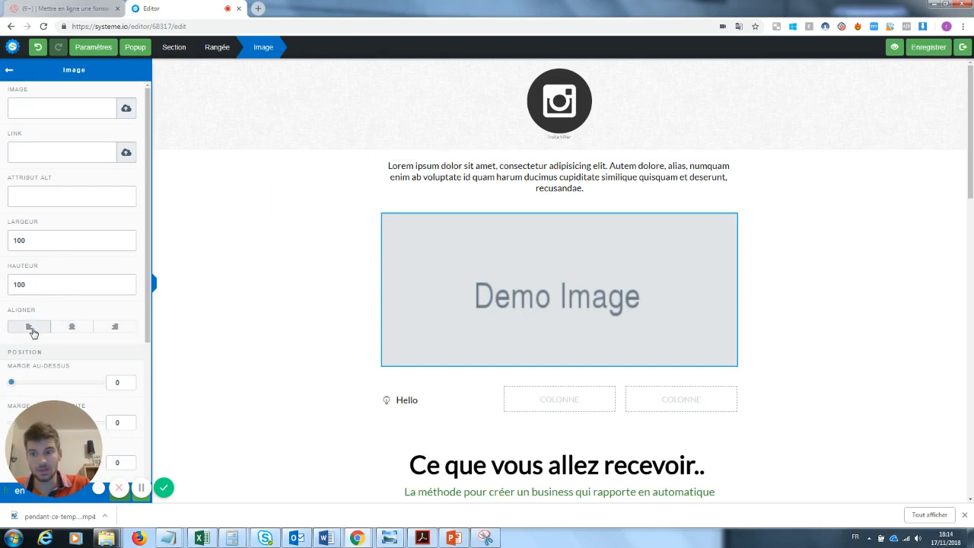
left_click(126, 335)
left_click(525, 332)
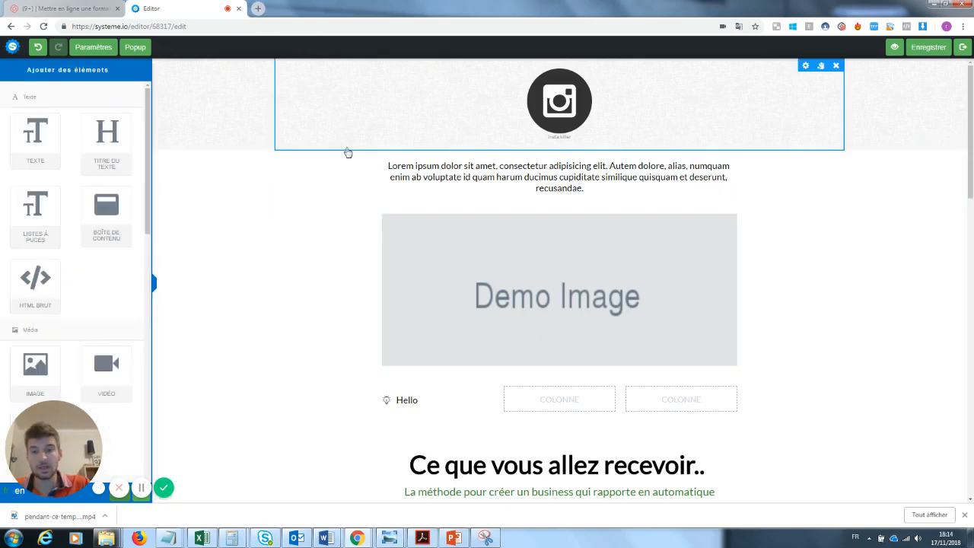
left_click_drag(37, 346, 543, 400)
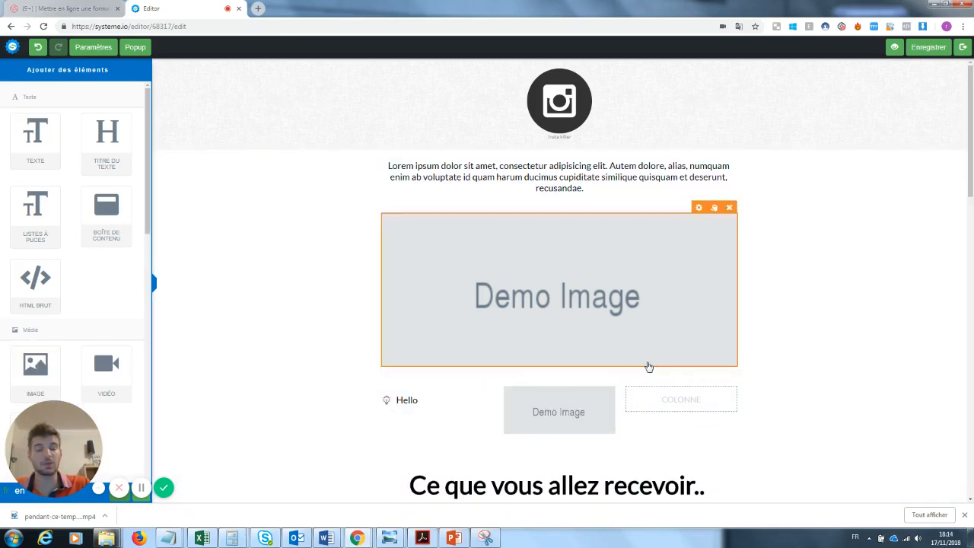
Step: Review the edited order page from header to order form, then save it and exit the editor
left_click_drag(972, 175, 972, 259)
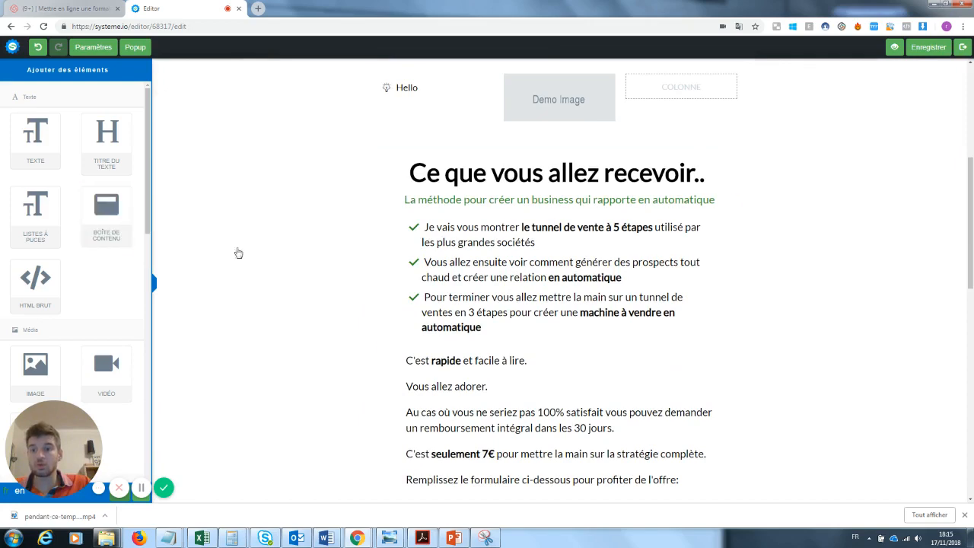
left_click_drag(972, 234, 973, 122)
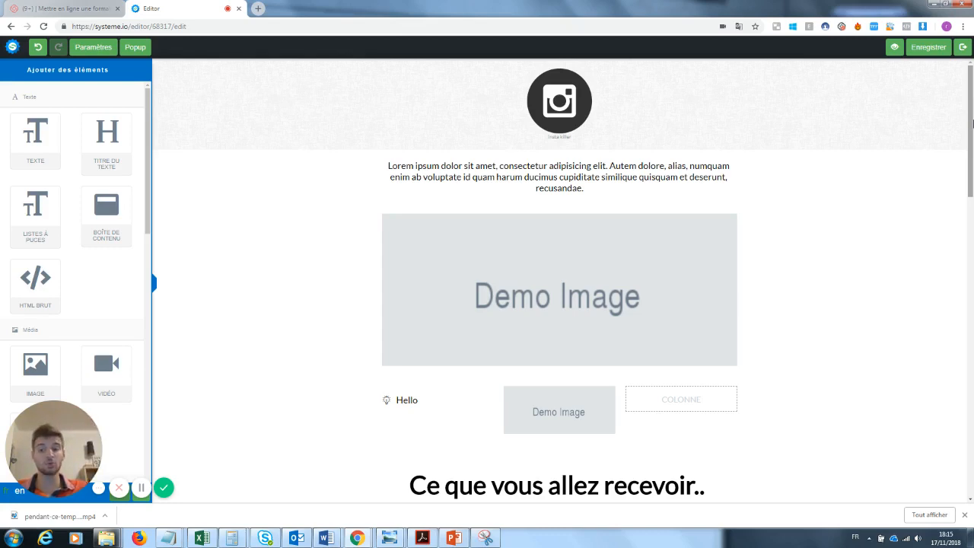
scroll(966, 153, "down", 3)
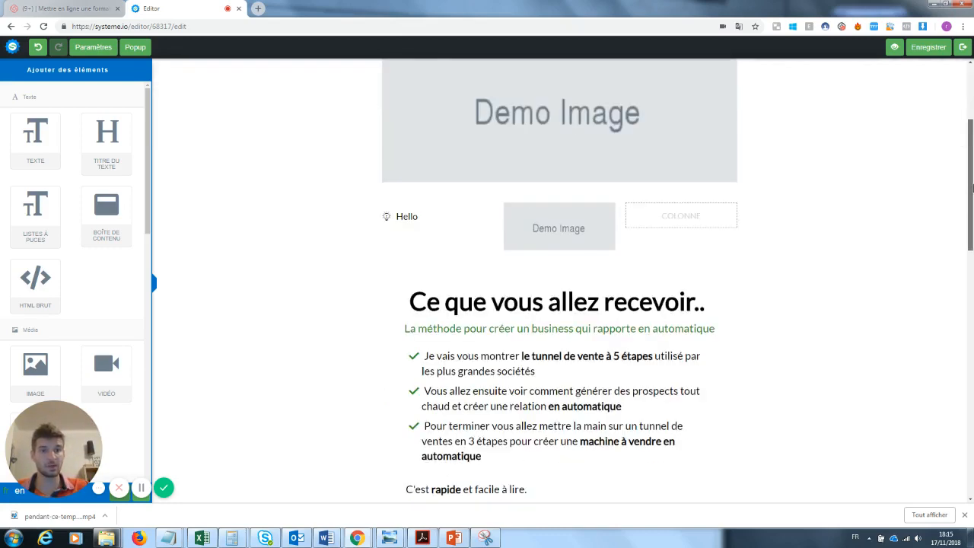
left_click_drag(973, 188, 973, 330)
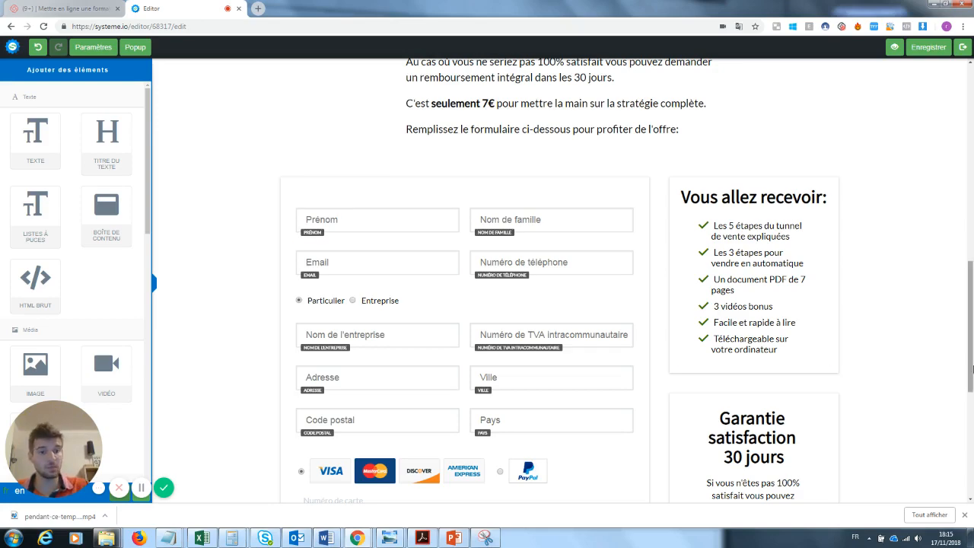
left_click_drag(971, 368, 970, 231)
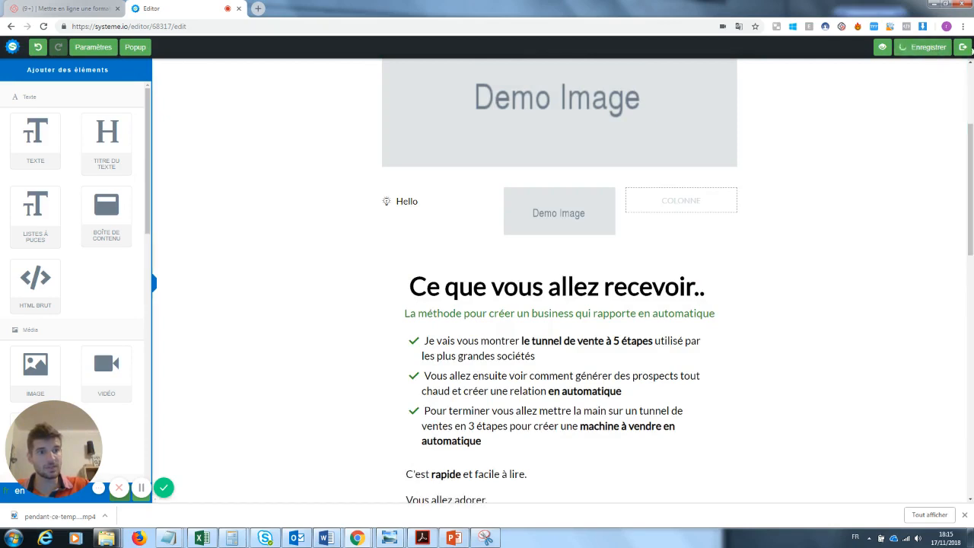
left_click(963, 47)
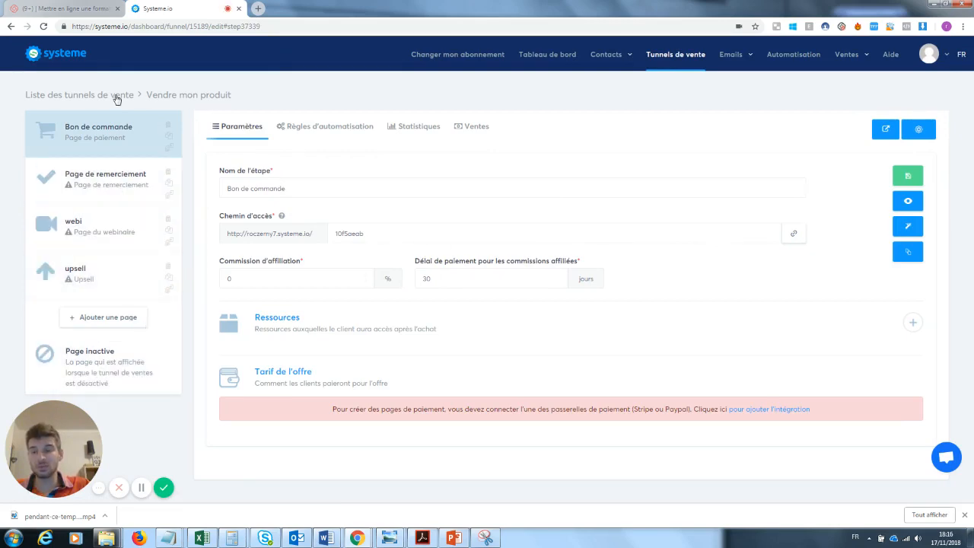
Step: Add a new funnel page named "contenu" of type Page de vente and save it
left_click(118, 322)
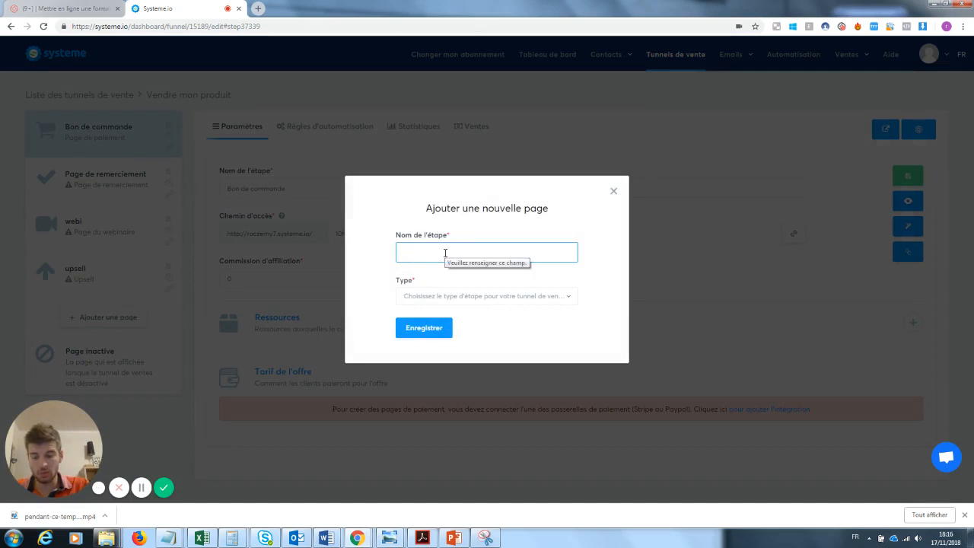
type("contenu")
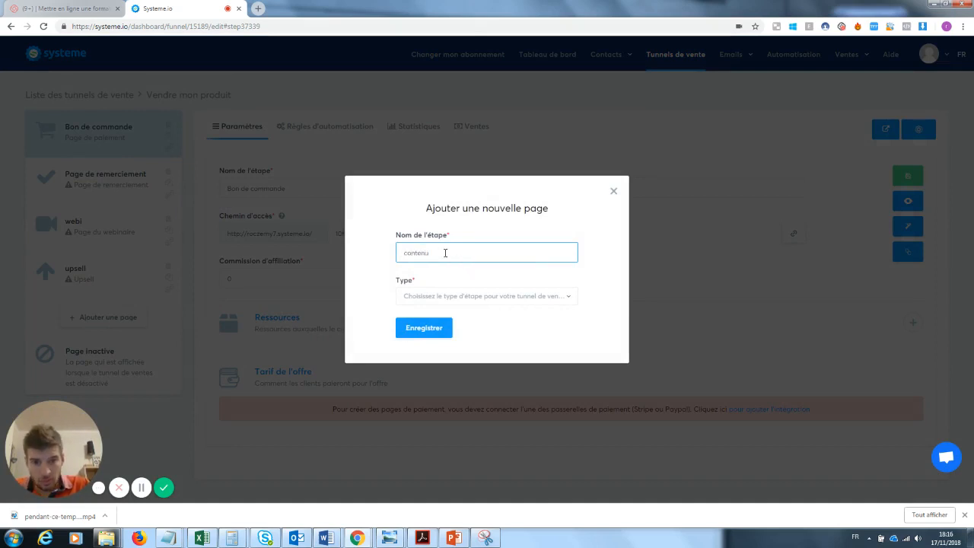
left_click(448, 305)
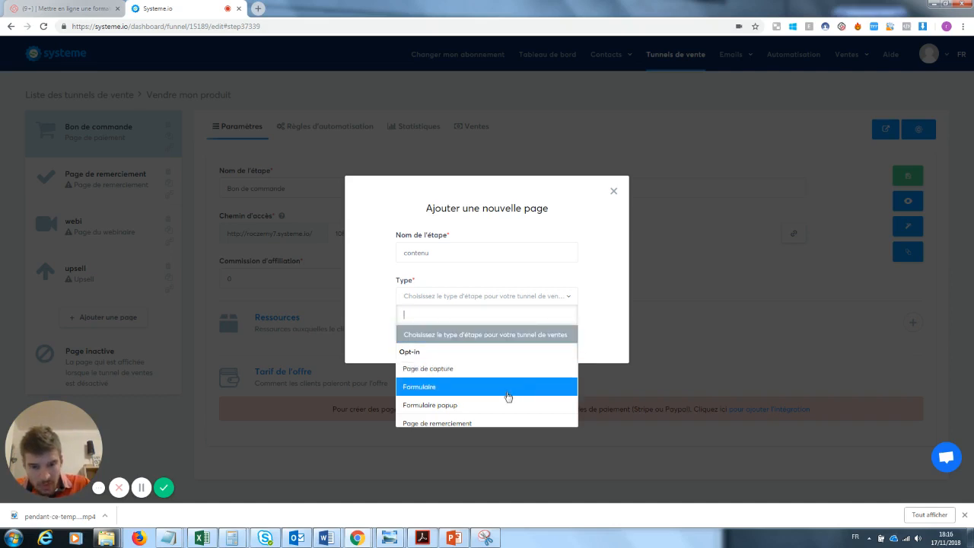
key("Down")
key("Down")
key("Down")
key("Down")
key("Down")
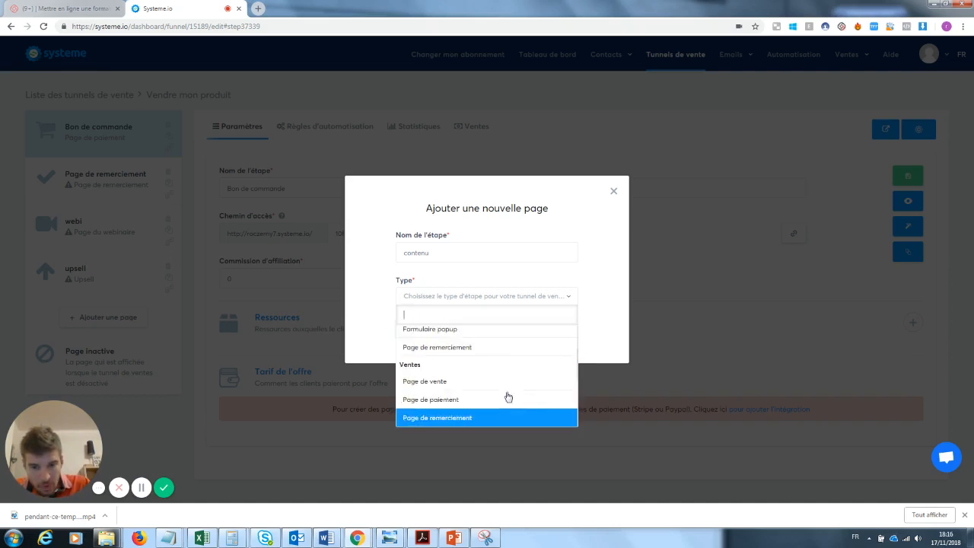
key("Up")
key("Up")
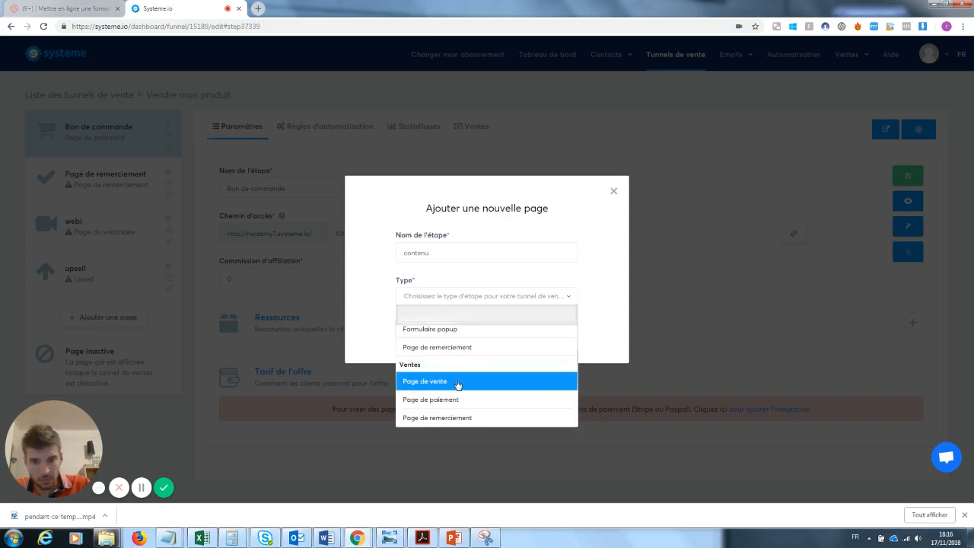
key("Return")
left_click(431, 335)
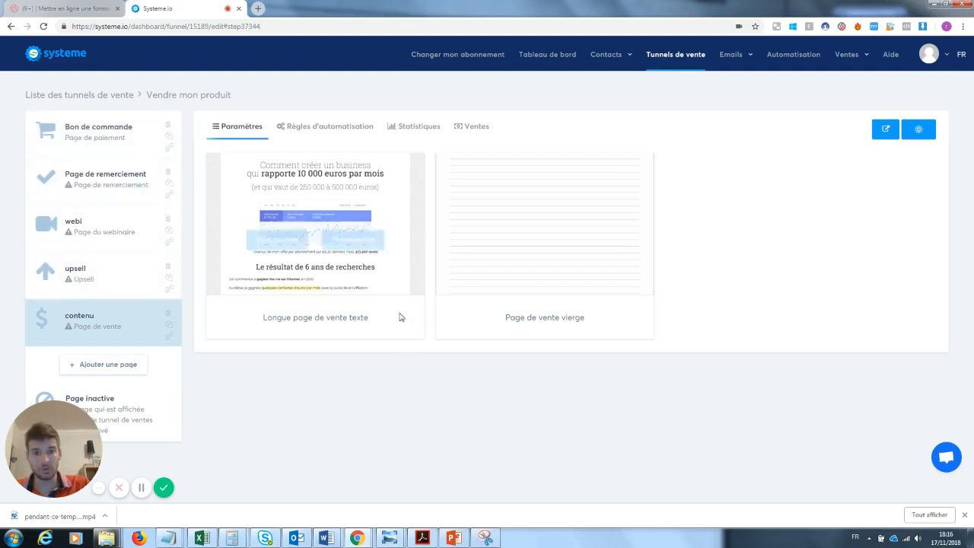
Step: Add an "Envoyer un email" action to the Nouvelle vente automation rule of the Bon de commande page
mouse_move(287, 288)
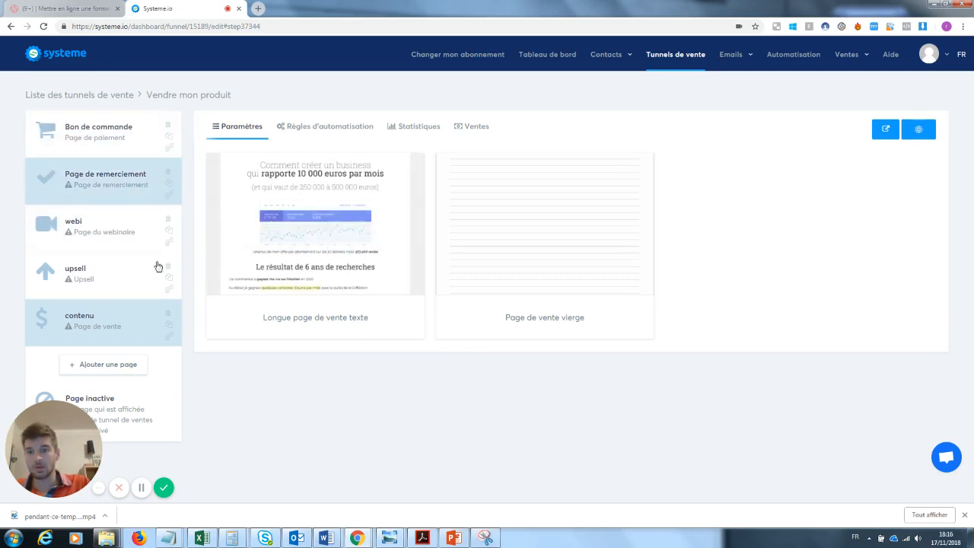
left_click(97, 135)
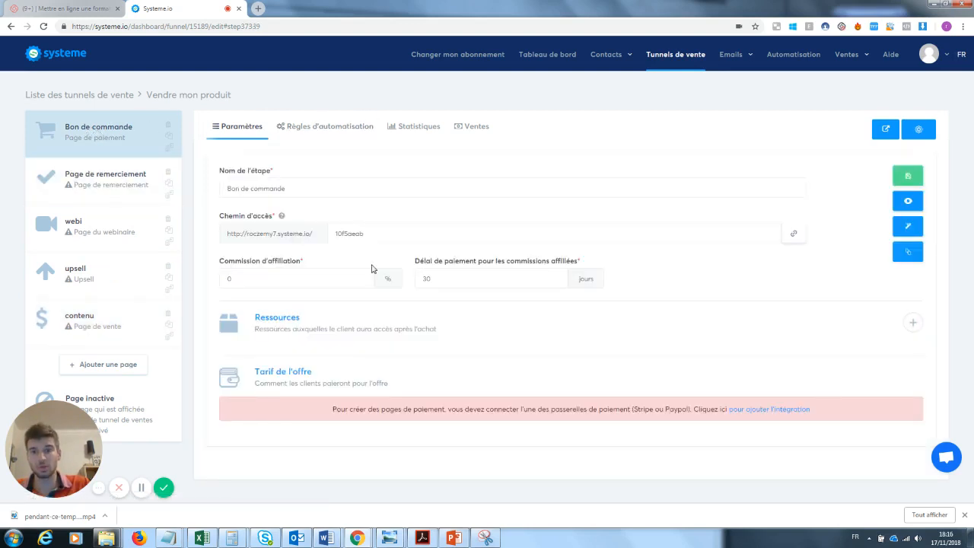
left_click(335, 127)
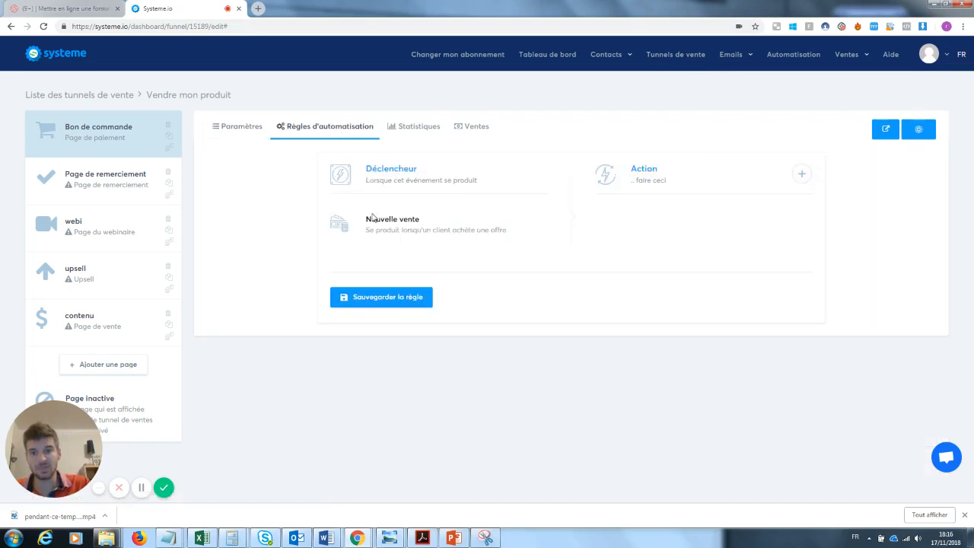
left_click(803, 174)
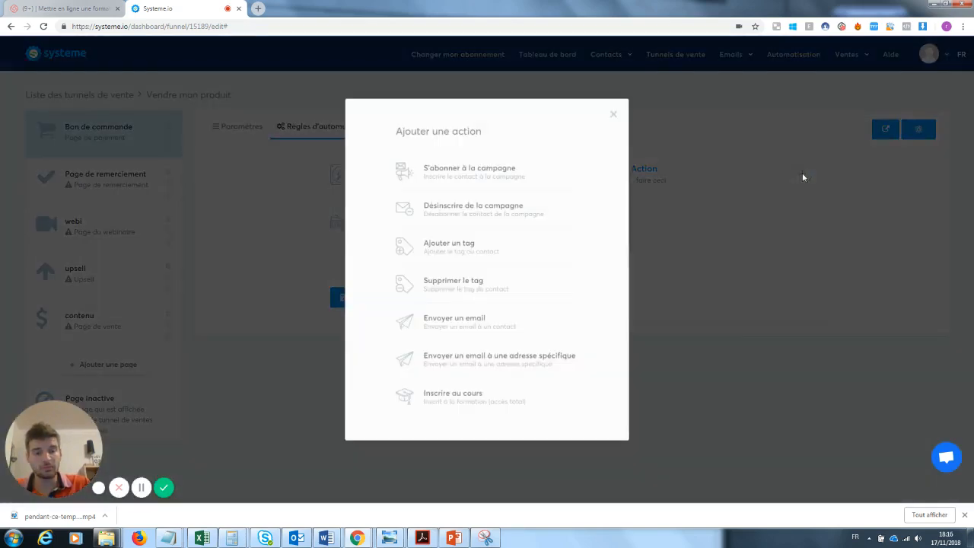
left_click(472, 321)
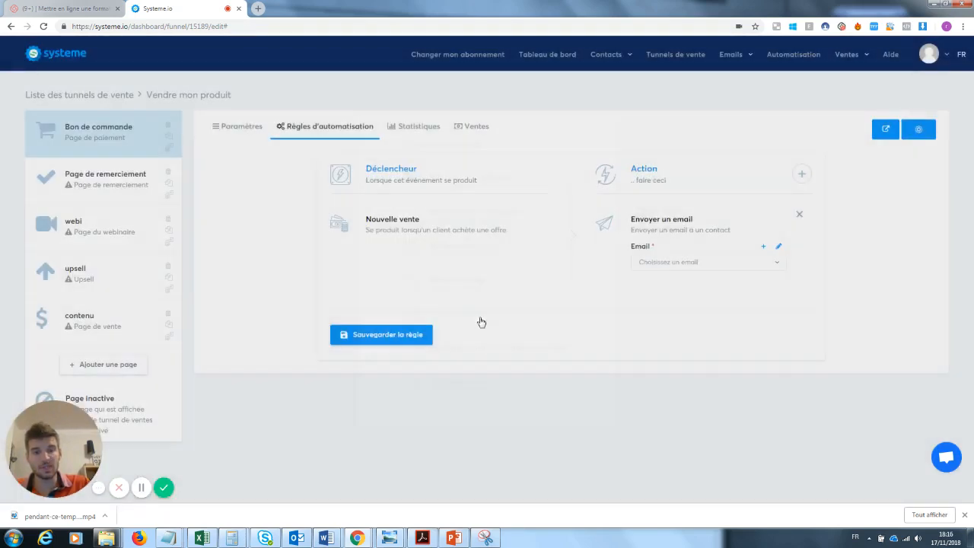
Step: View the email composition form and the list of available automation actions, then close both without adding anything
left_click(779, 246)
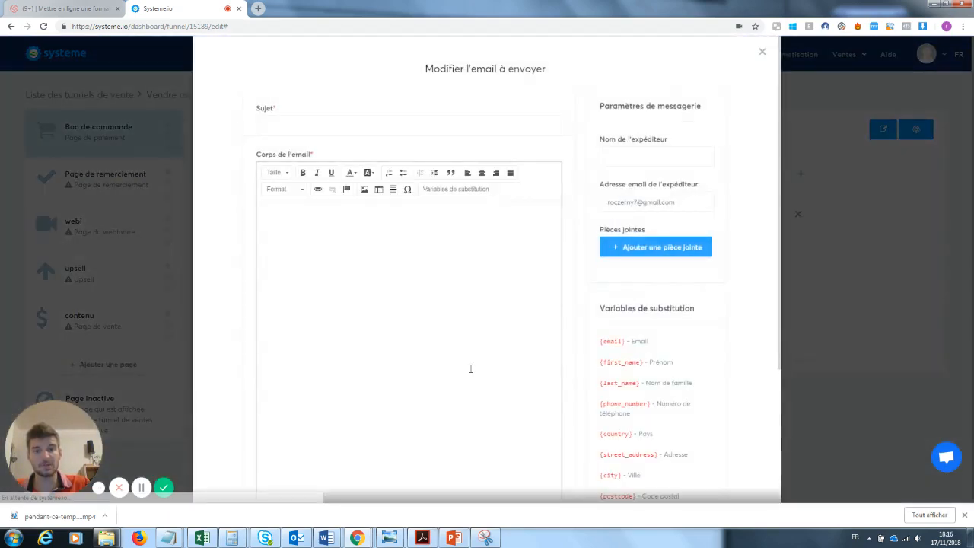
left_click(761, 51)
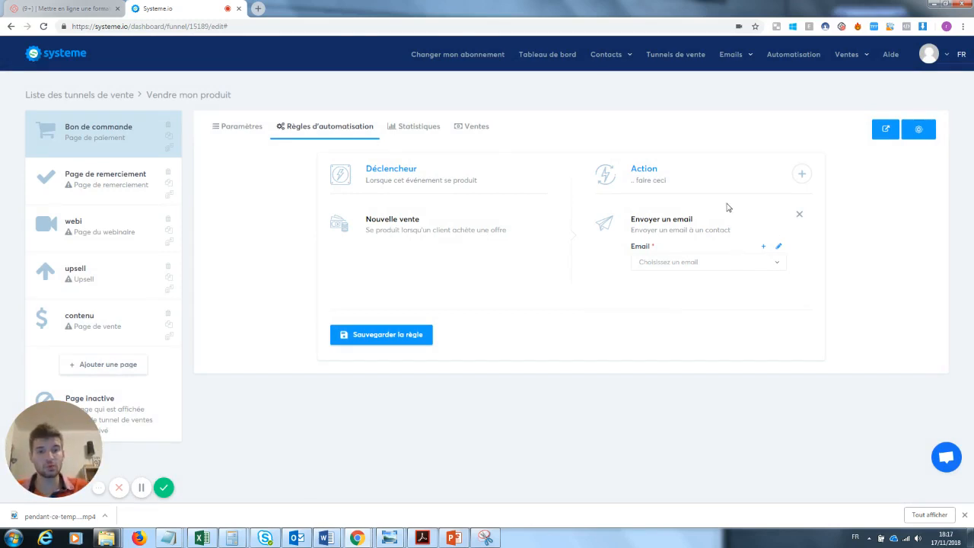
left_click(801, 173)
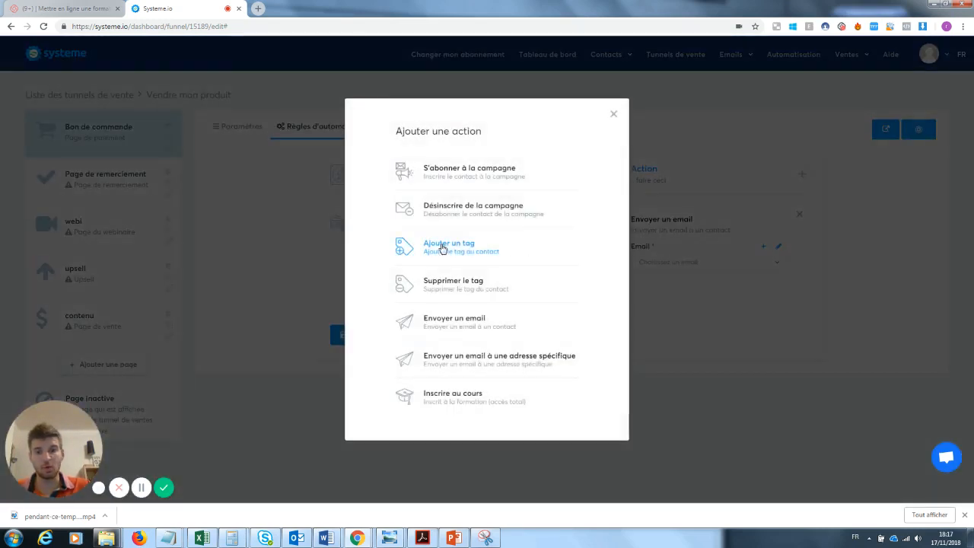
left_click(613, 115)
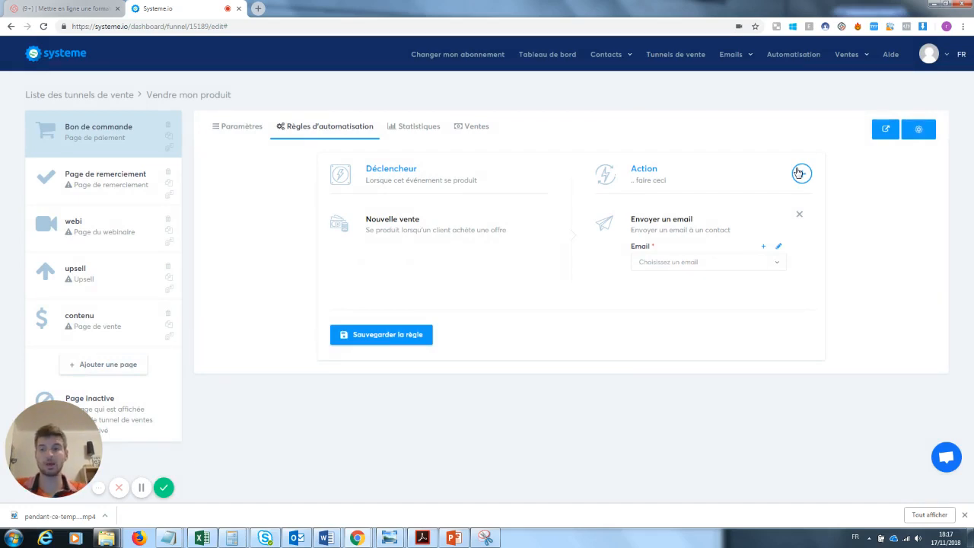
Step: Switch to the other Chrome window with the systeme.io dashboard, restore it to a smaller size and move it aside
left_click_drag(54, 454, 283, 439)
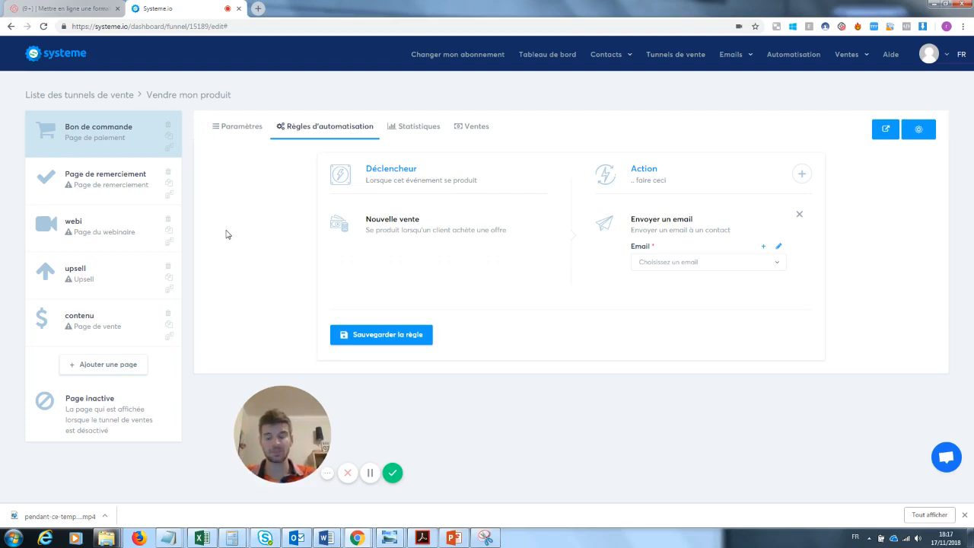
left_click(356, 538)
left_click(372, 494)
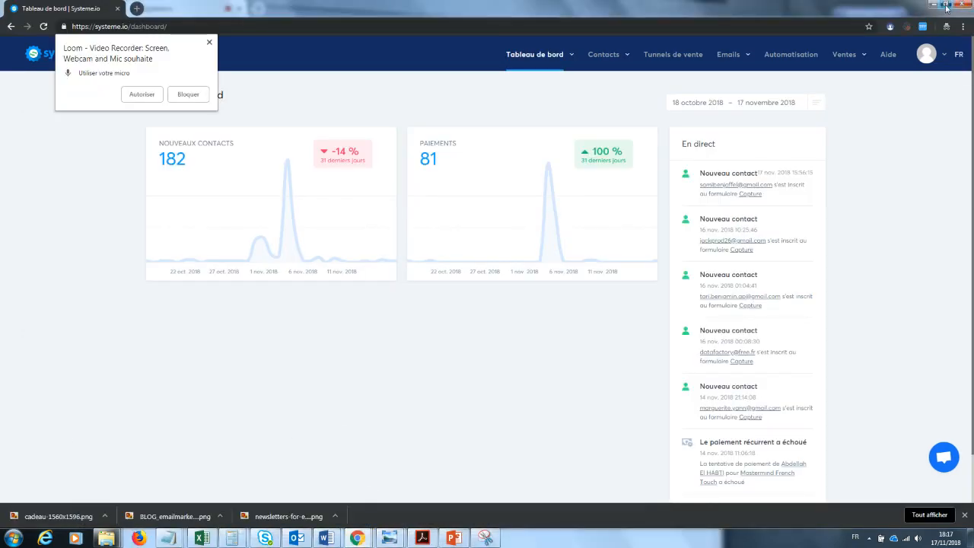
left_click(947, 6)
left_click_drag(477, 210, 671, 71)
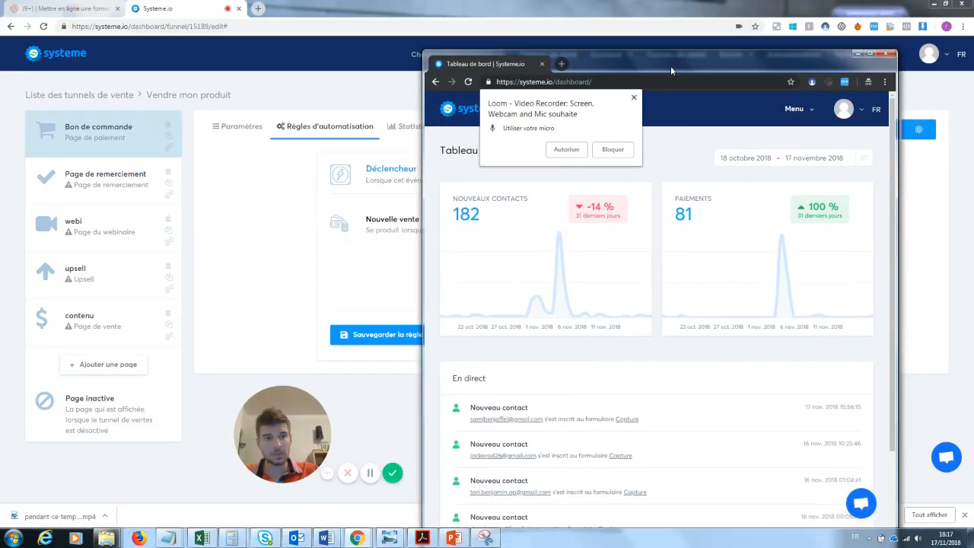
Step: Shrink the funnel editor window, place it beside the dashboard window, and widen the dashboard window over it
left_click_drag(282, 411, 52, 274)
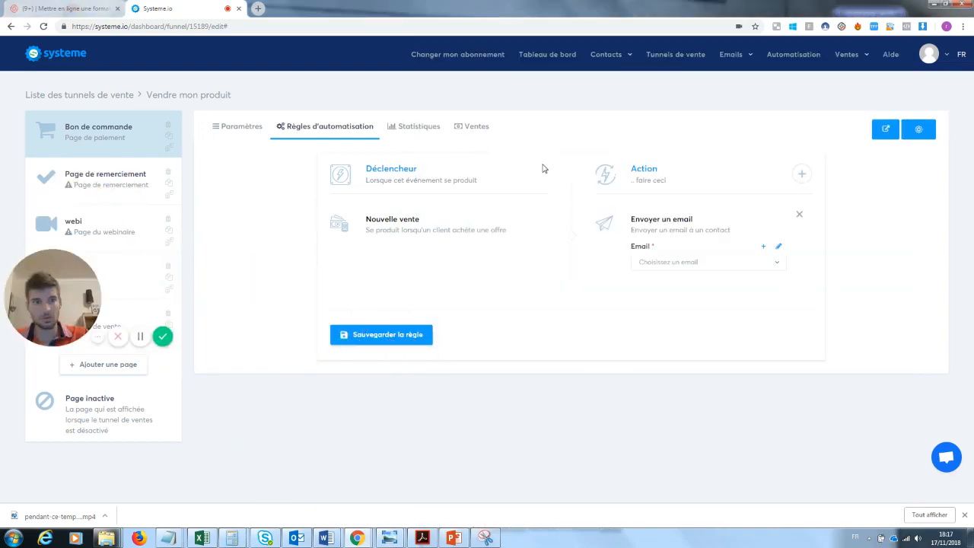
left_click(946, 4)
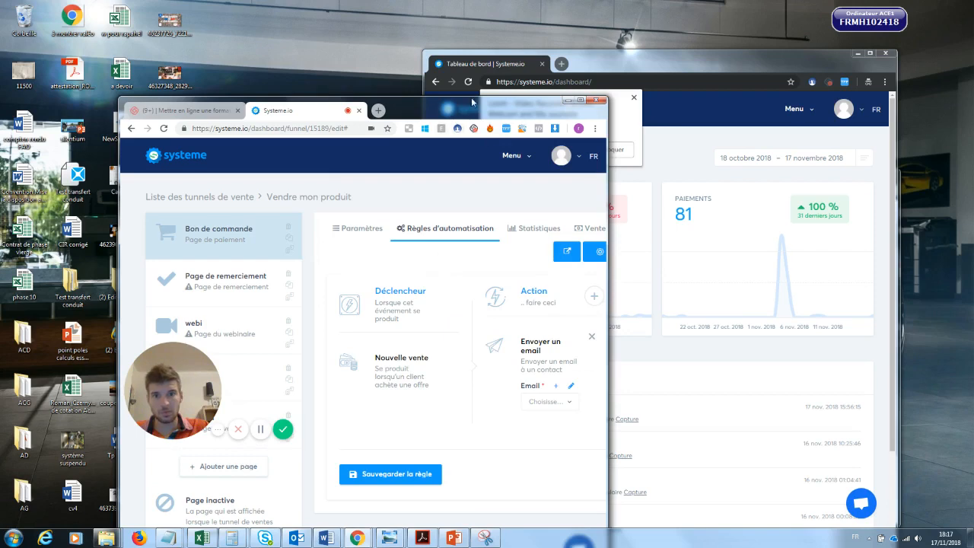
left_click_drag(473, 102, 354, 9)
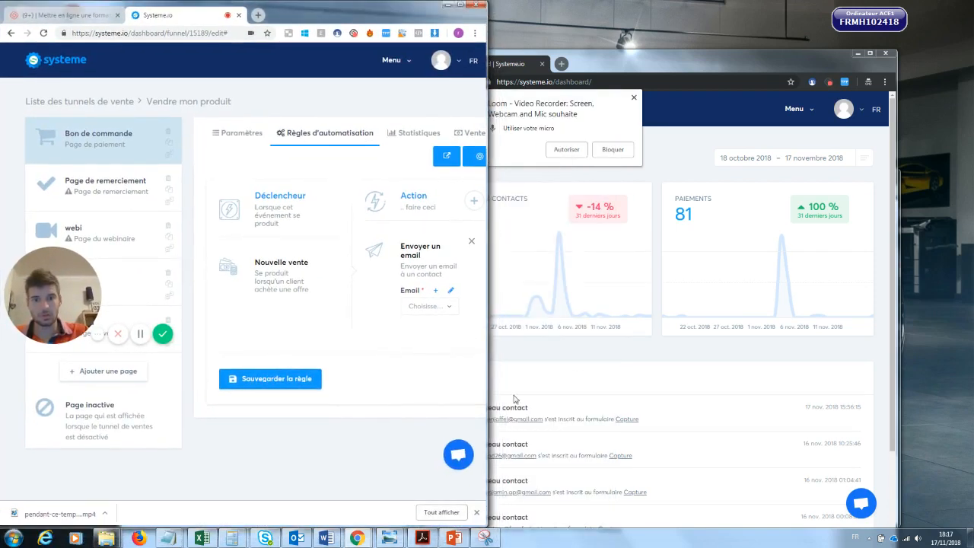
left_click(613, 350)
left_click_drag(730, 53, 828, 19)
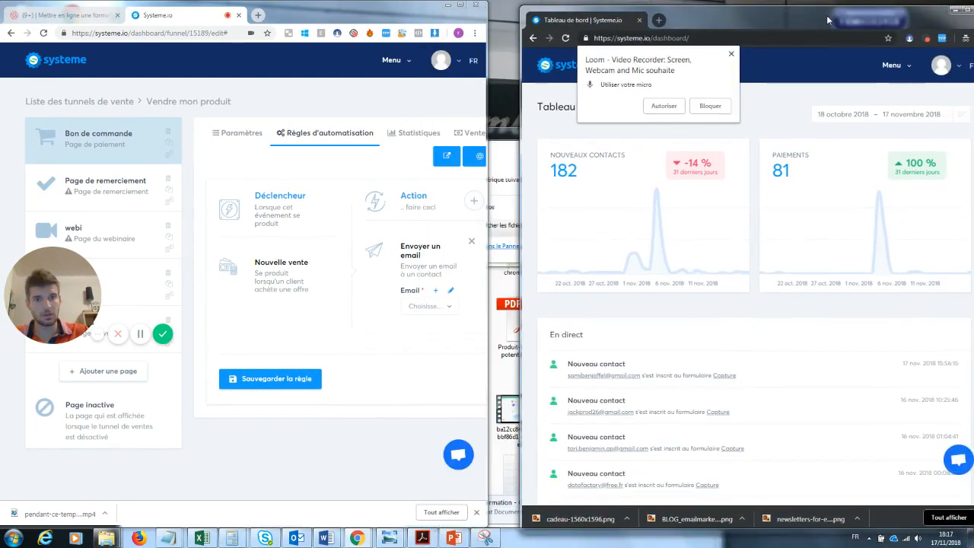
left_click_drag(521, 207, 121, 291)
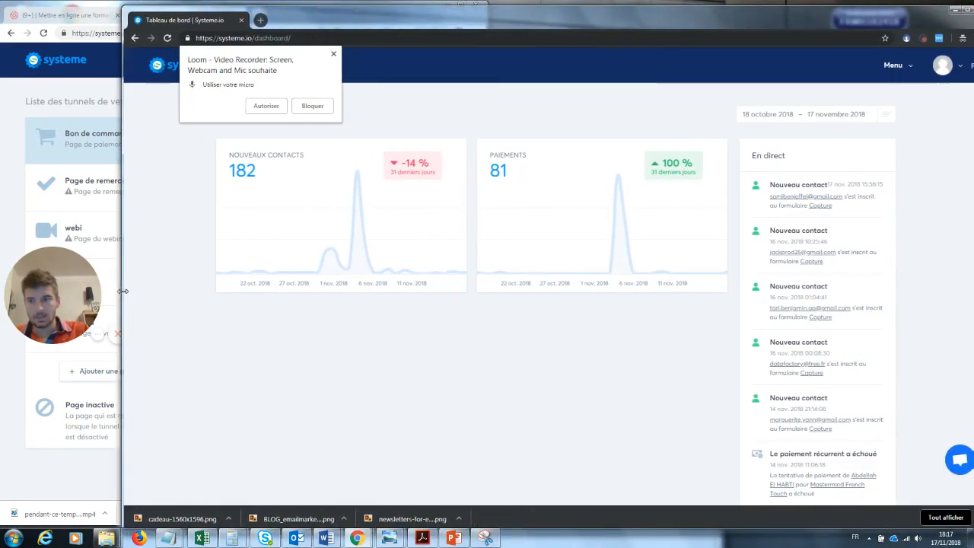
Step: Open the Mastermind funnel from the sales funnel list, granting the screen recorder's camera request
left_click(700, 70)
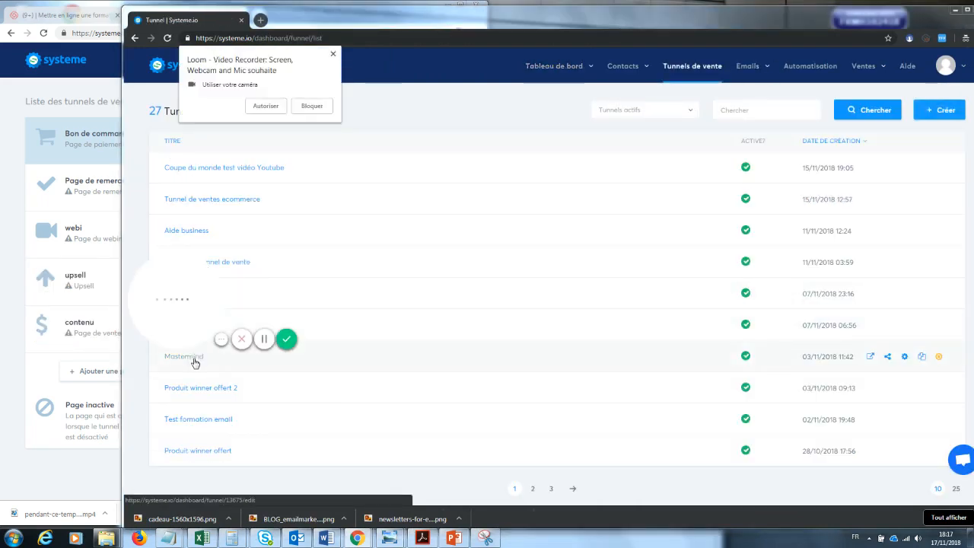
left_click(274, 106)
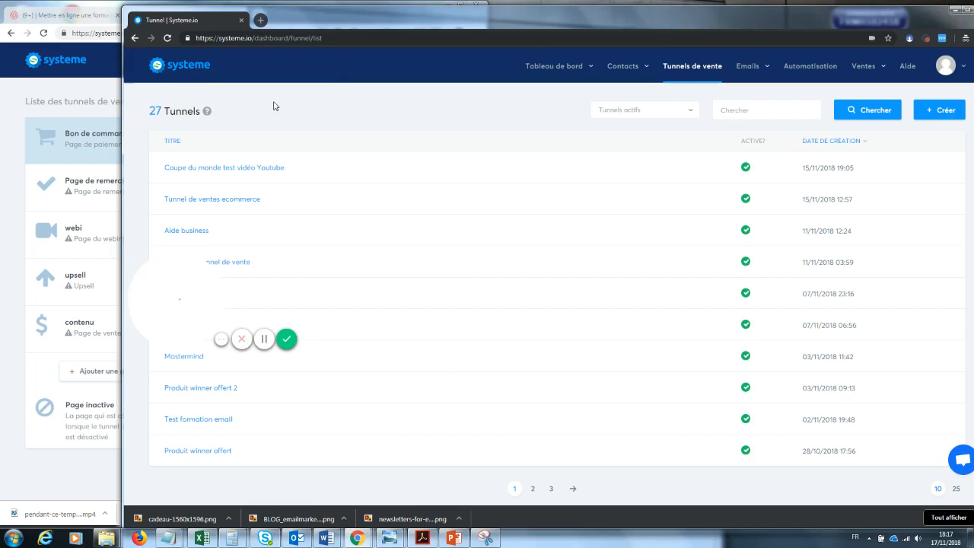
left_click(195, 358)
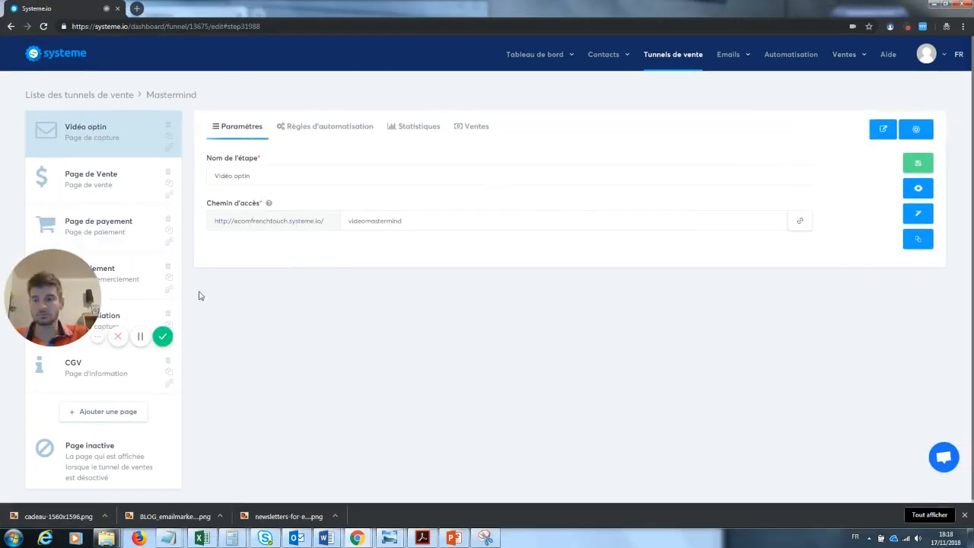
mouse_move(69, 293)
left_click_drag(68, 292, 407, 336)
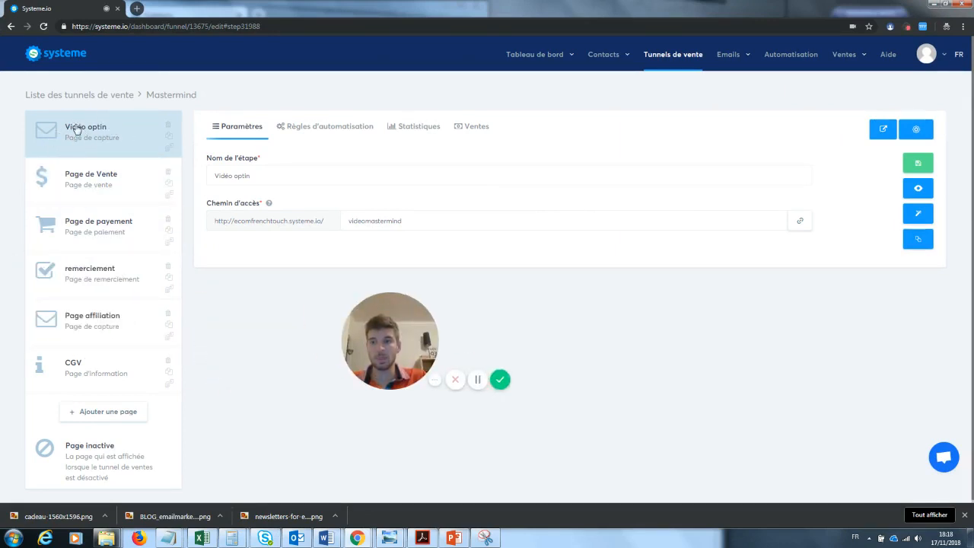
Step: Go through the Mastermind funnel's sales, payment and thank-you page settings, then return to the Vidéo optin page
left_click(89, 176)
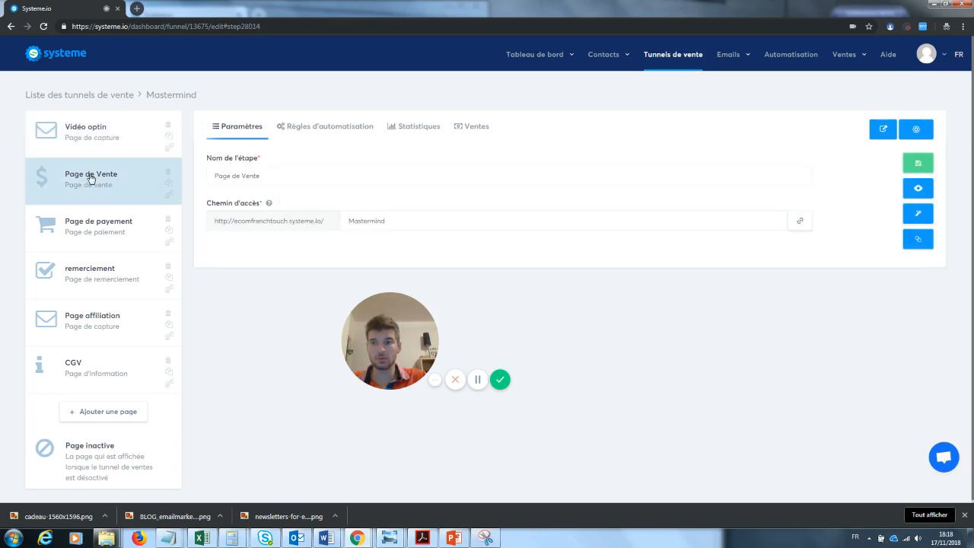
left_click(103, 221)
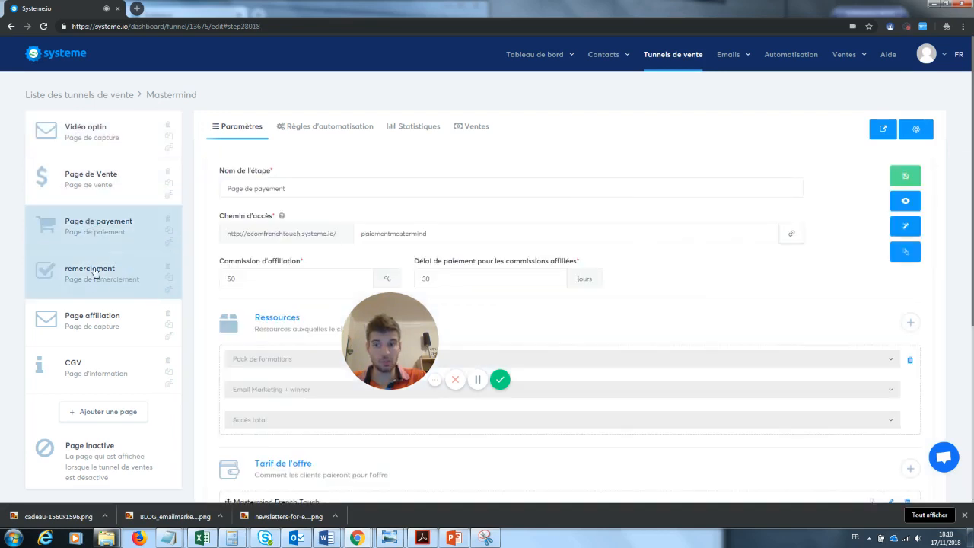
left_click(94, 280)
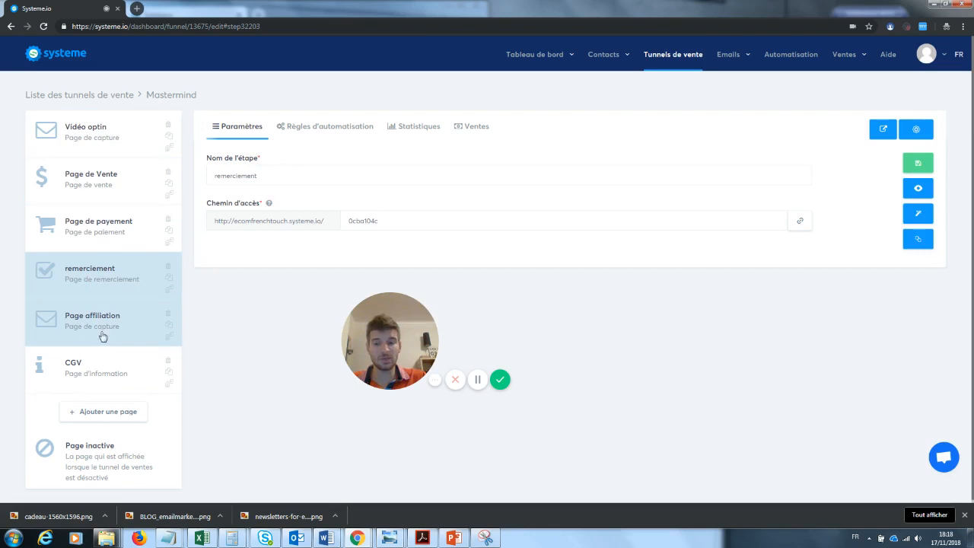
left_click(102, 137)
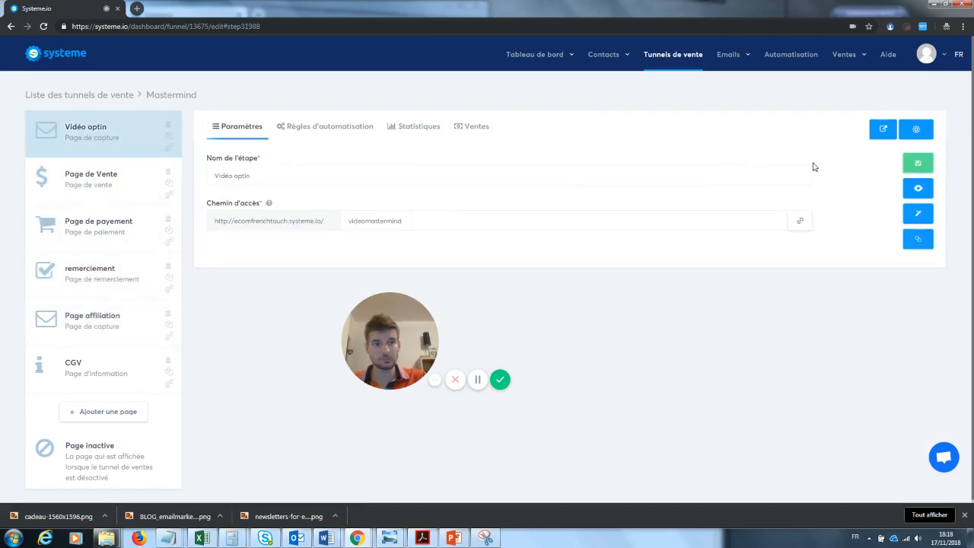
Step: Preview the Mastermind funnel's Vidéo optin capture page and clear the webcam overlay from its video
left_click(918, 188)
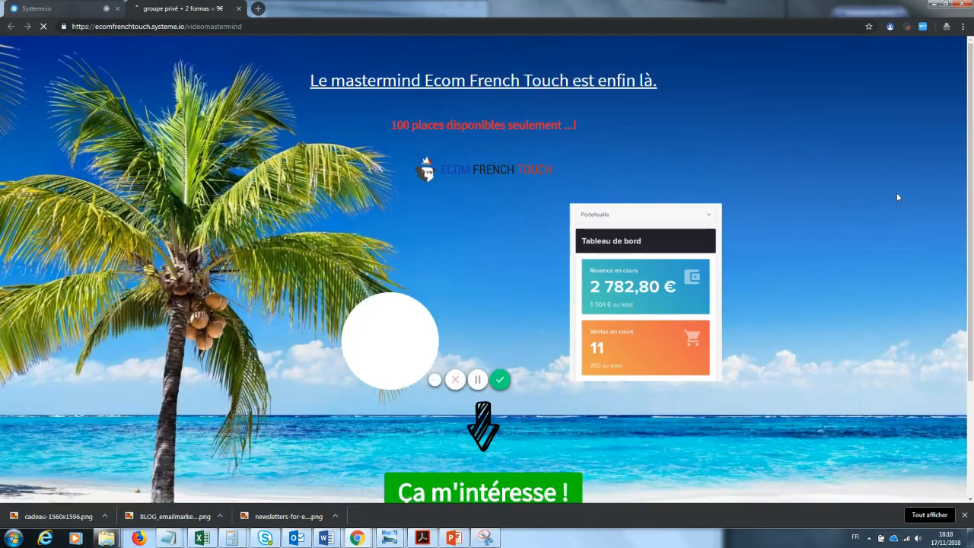
left_click_drag(407, 322, 52, 406)
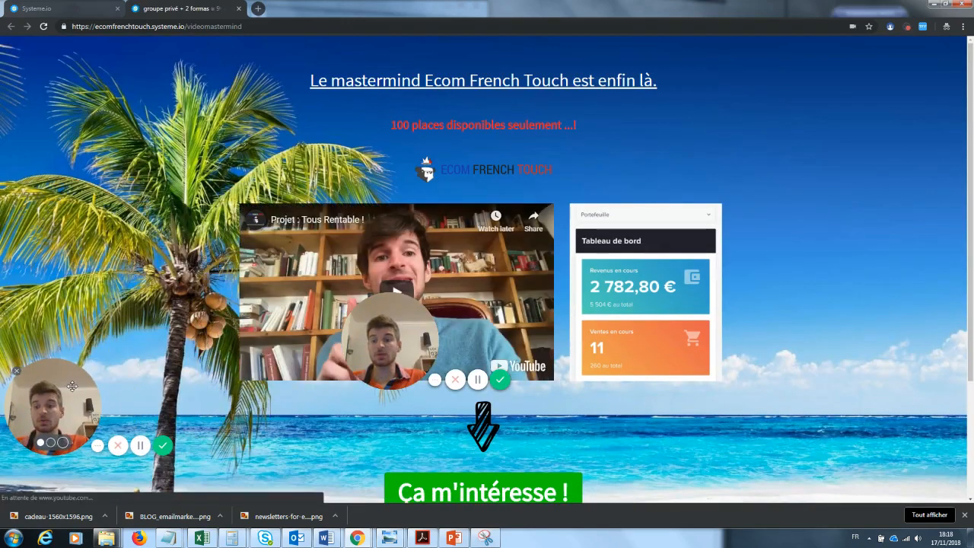
left_click(355, 307)
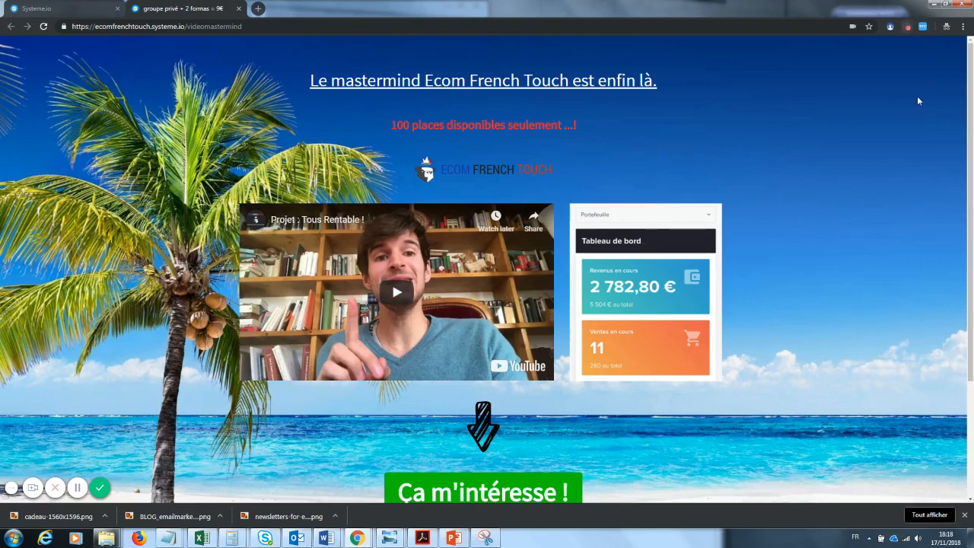
left_click(33, 488)
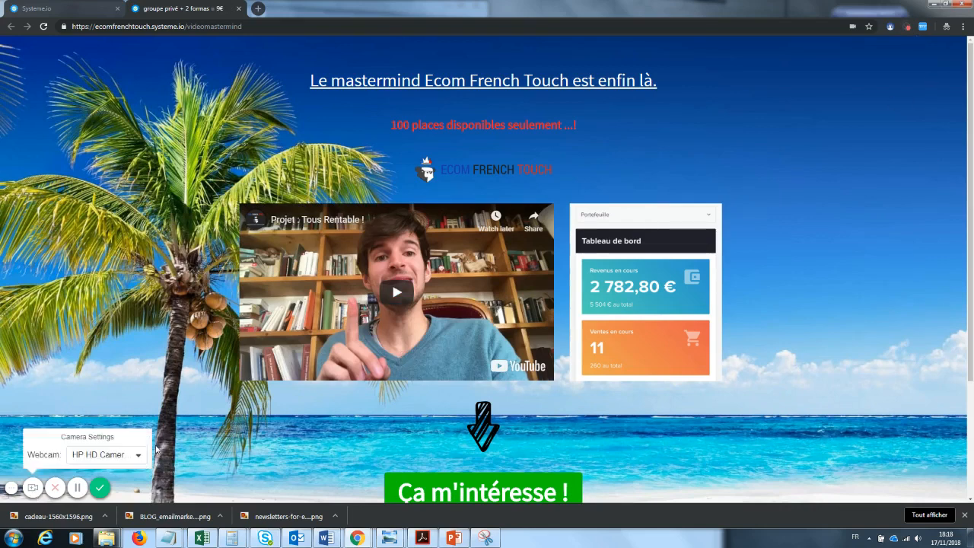
Step: Bring back the webcam overlay by selecting the webcam in the screen recorder's camera settings
left_click(37, 488)
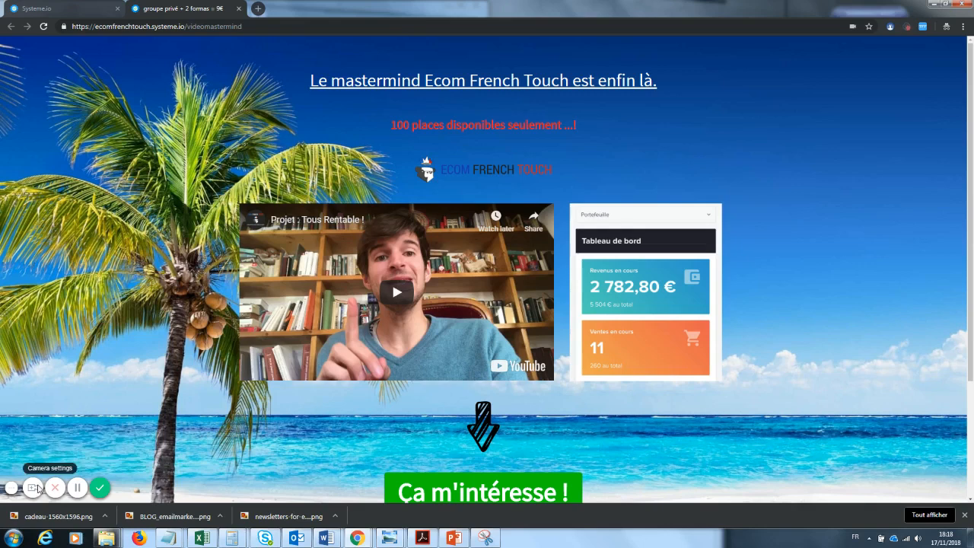
left_click(37, 488)
left_click(116, 457)
left_click(109, 434)
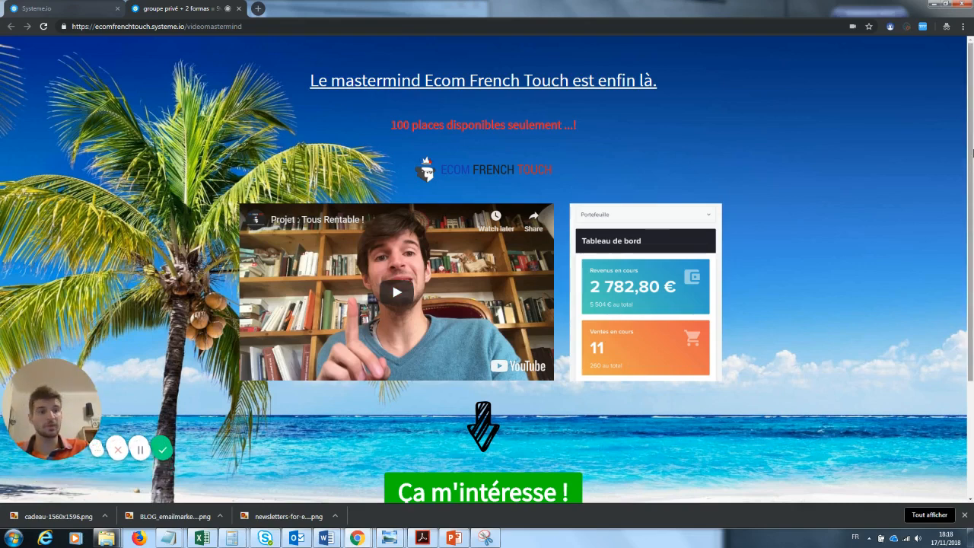
Step: Look over the video capture page and follow its "Ça m'intéresse !" link to the Mastermind sales page
scroll(740, 69, "down", 1)
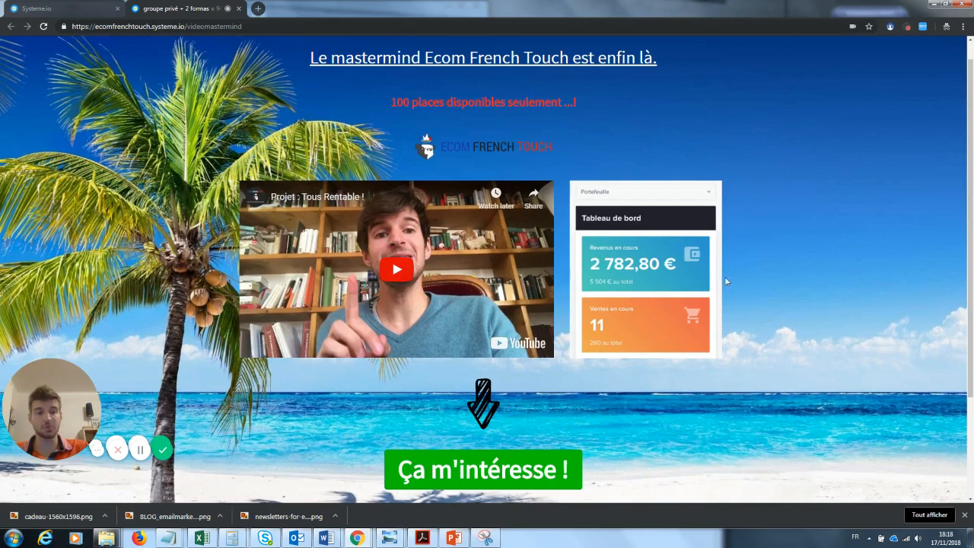
scroll(586, 346, "down", 1)
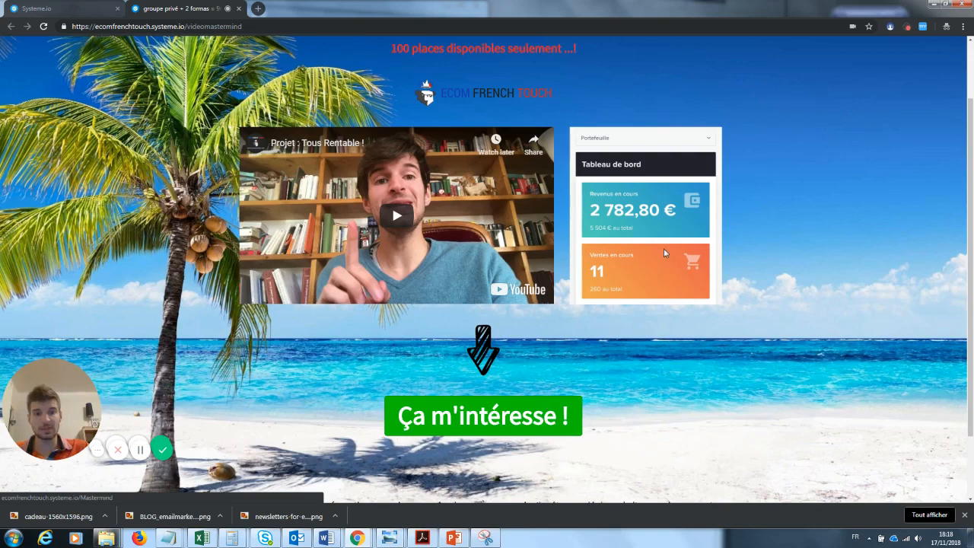
scroll(971, 195, "up", 1)
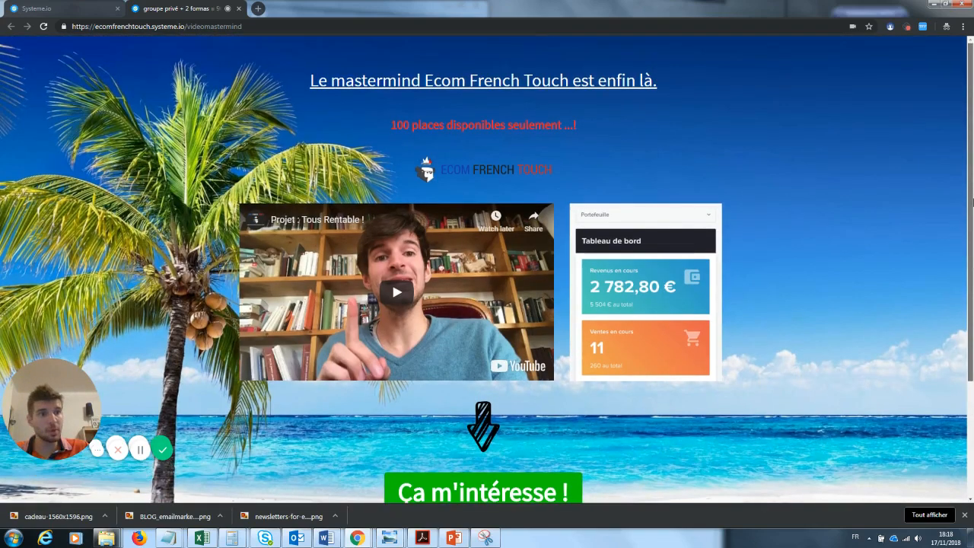
scroll(973, 225, "down", 2)
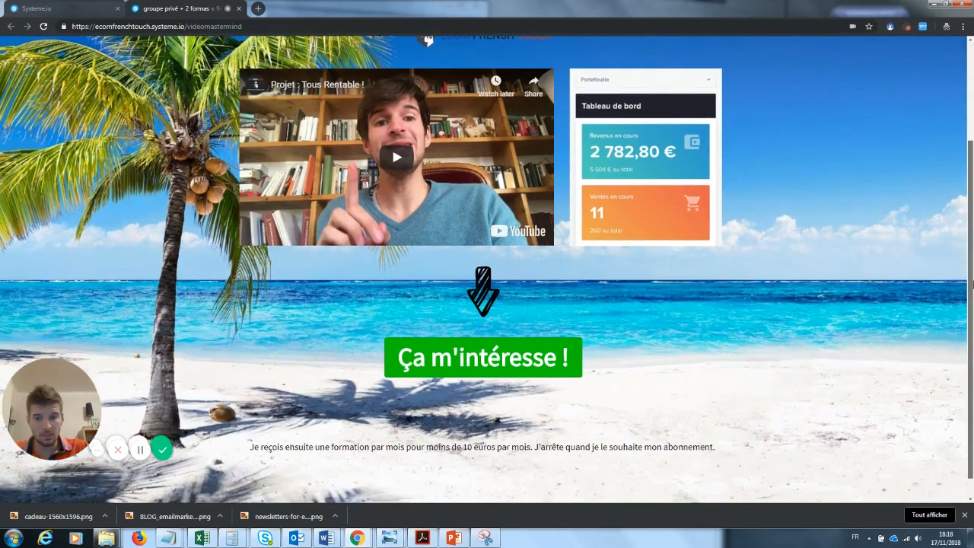
scroll(972, 297, "up", 2)
scroll(973, 297, "down", 1)
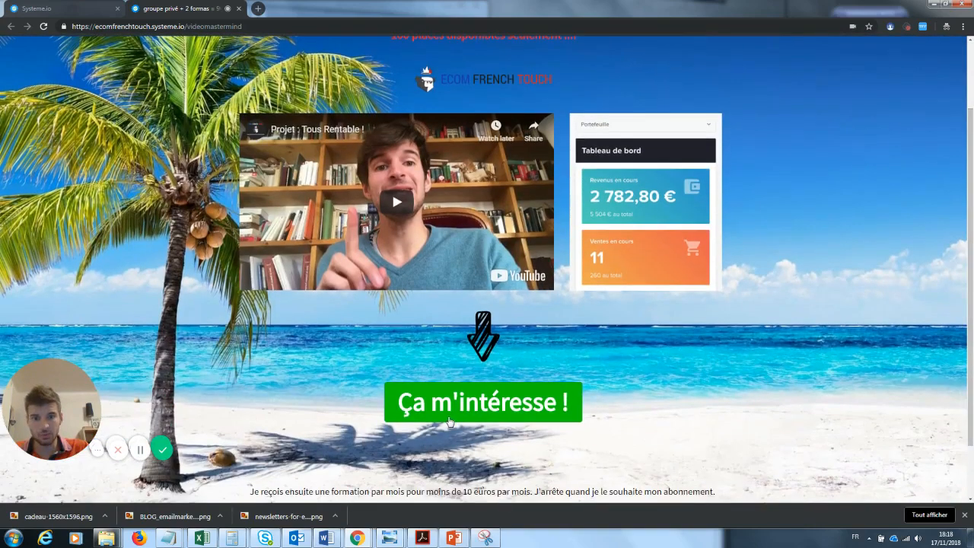
left_click(487, 407)
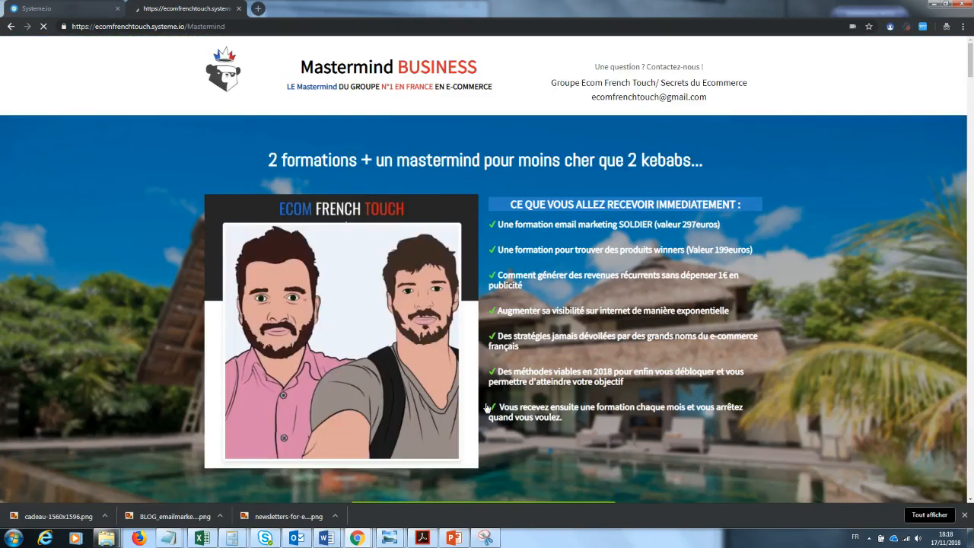
Step: Review the Mastermind sales page down to its 9€ offer and continue to the payment page with "Démarrer"
scroll(972, 65, "down", 2)
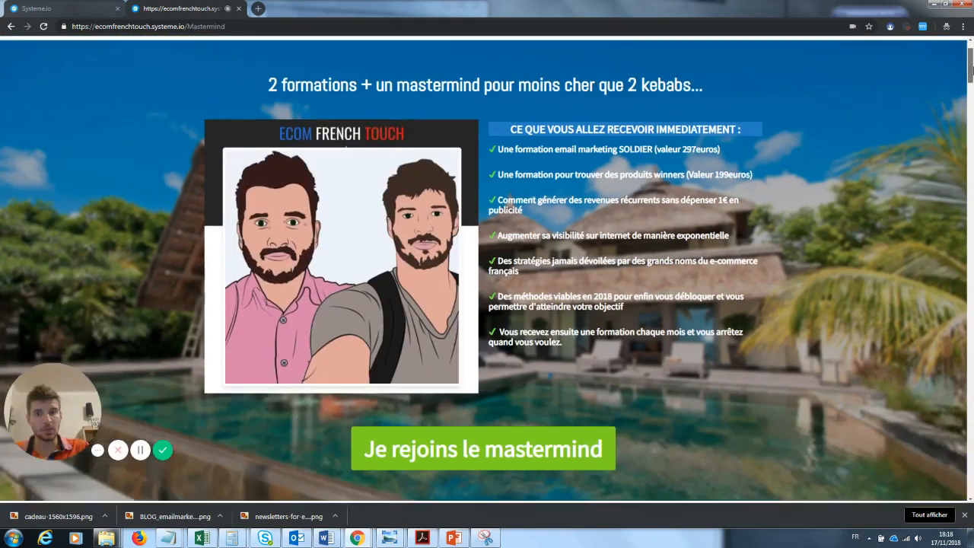
scroll(972, 54, "up", 2)
left_click_drag(972, 55, 971, 476)
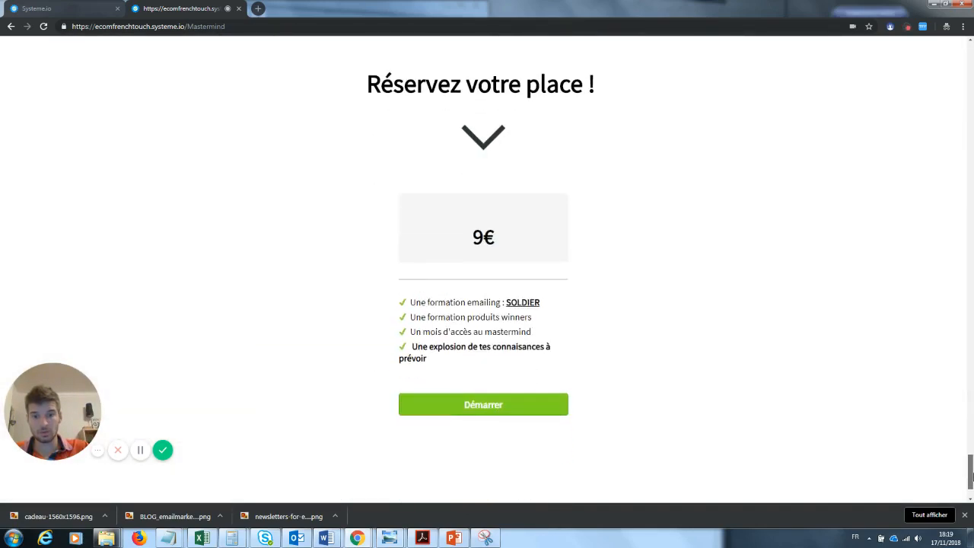
left_click(542, 405)
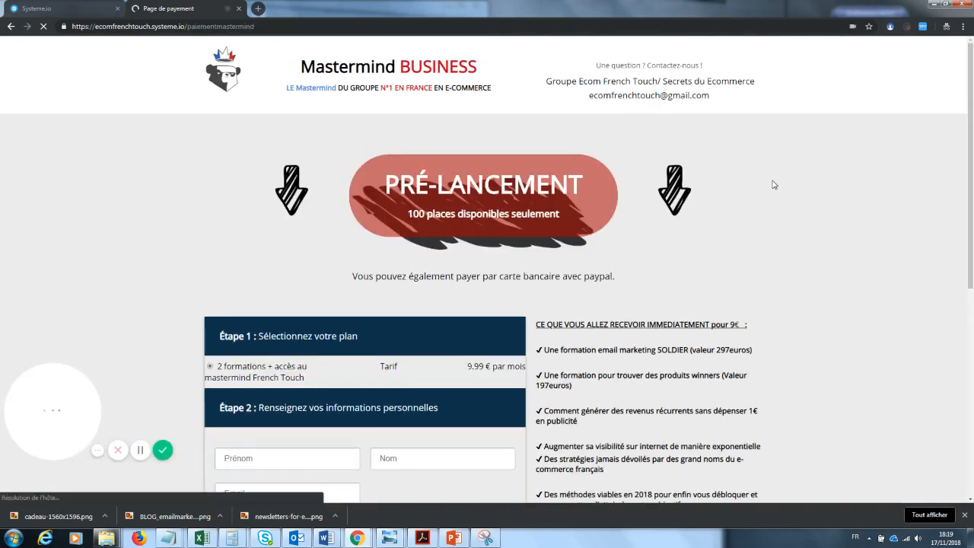
Step: Examine the payment page's order form and test its "Oui, je veux cette offre unique" option, leaving it unselected
left_click_drag(972, 101, 972, 109)
scroll(349, 126, "down", 4)
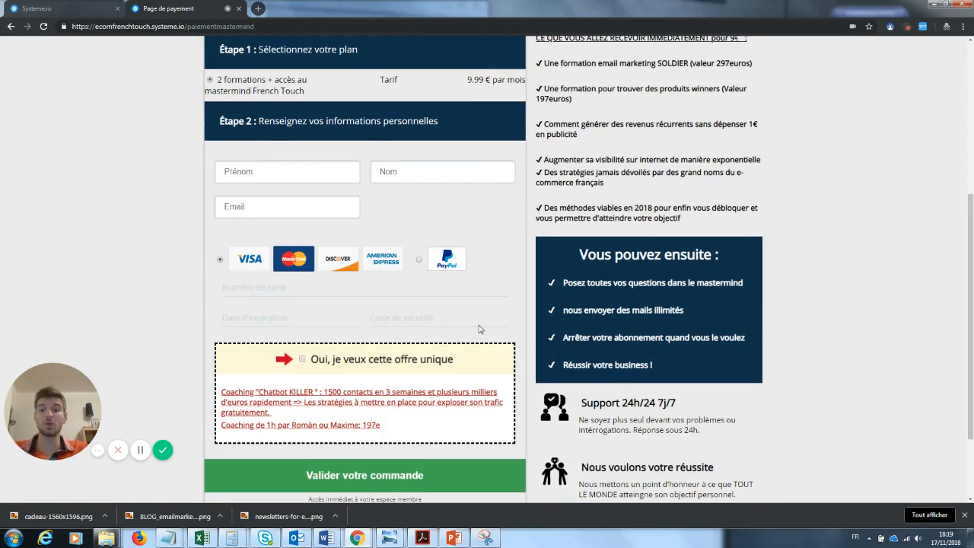
left_click(303, 360)
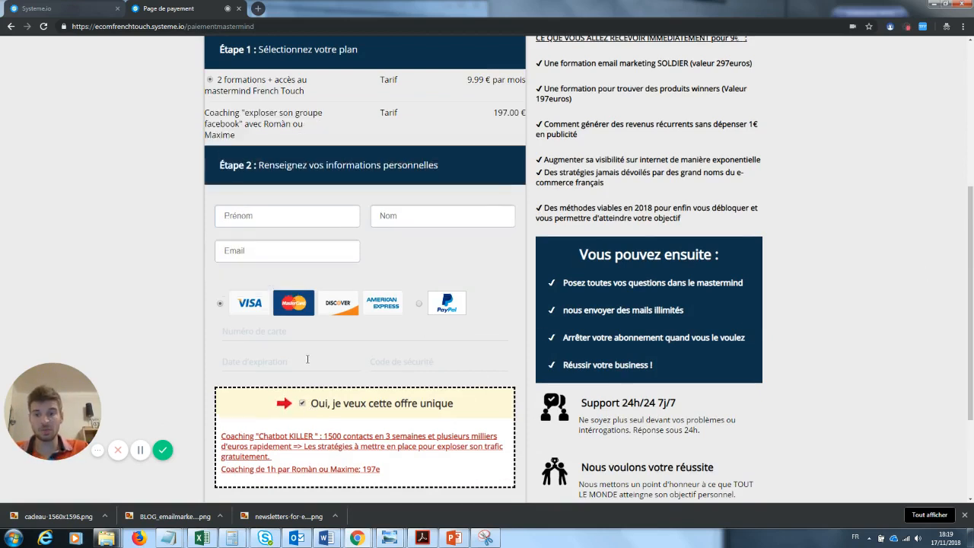
left_click(303, 403)
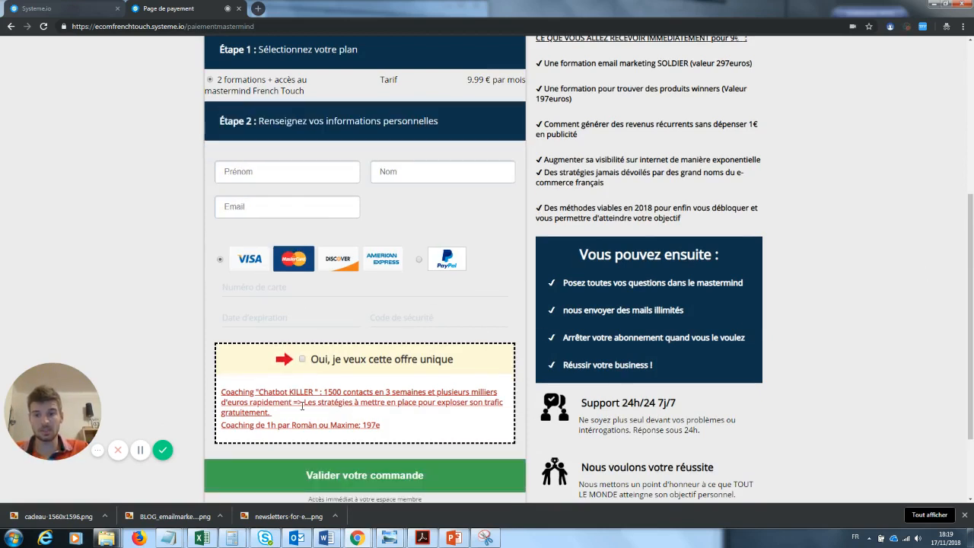
left_click(303, 360)
left_click(303, 404)
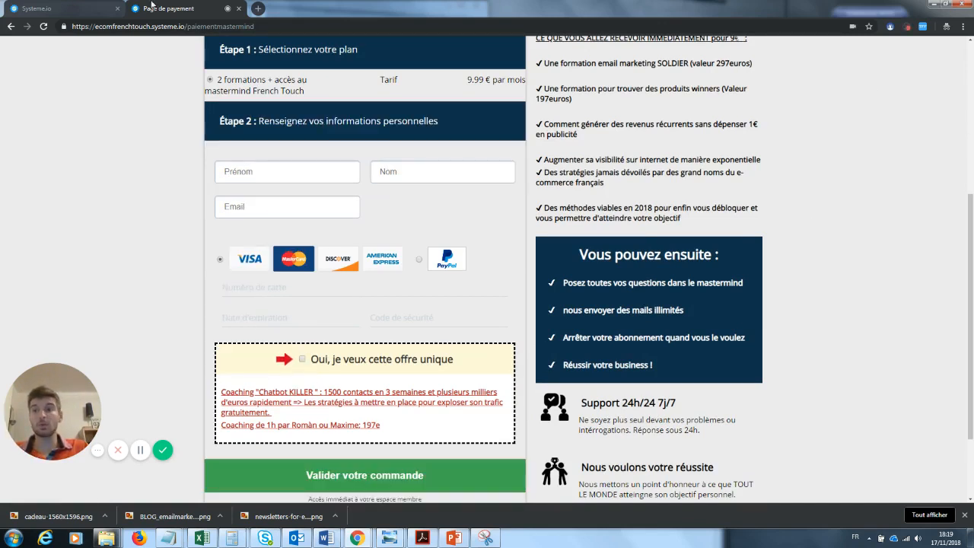
Step: Return to the Mastermind funnel's settings in the dashboard and move the webcam overlay clear of the page list
left_click(95, 9)
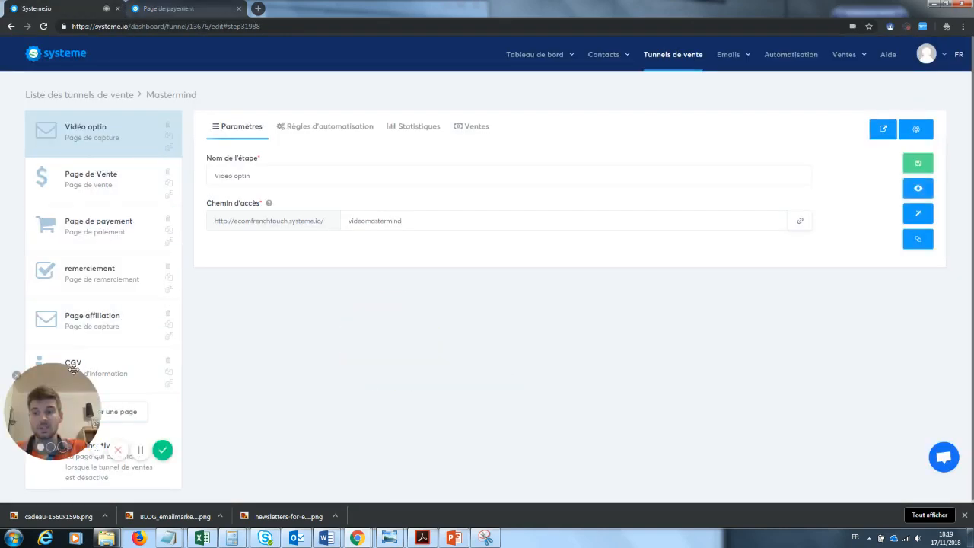
left_click_drag(73, 369, 340, 337)
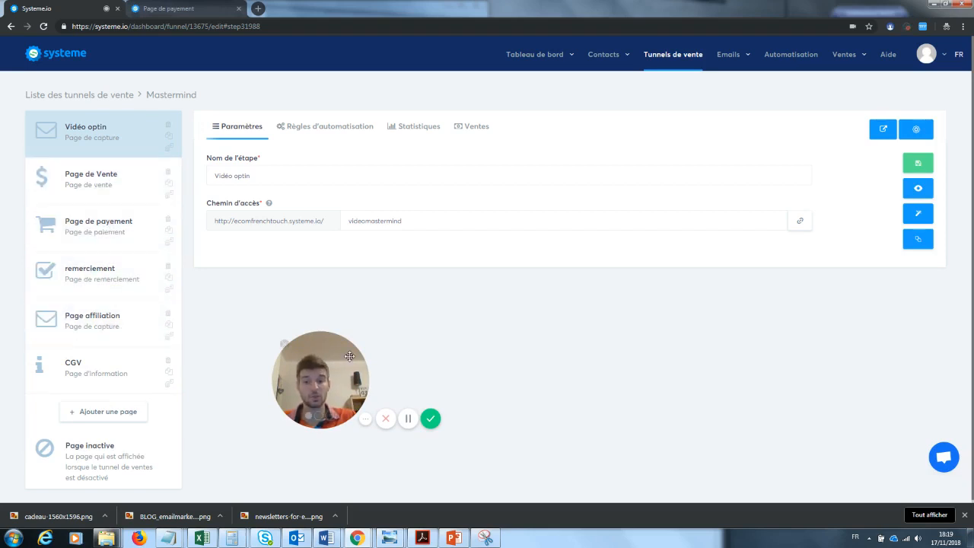
left_click_drag(349, 357, 297, 363)
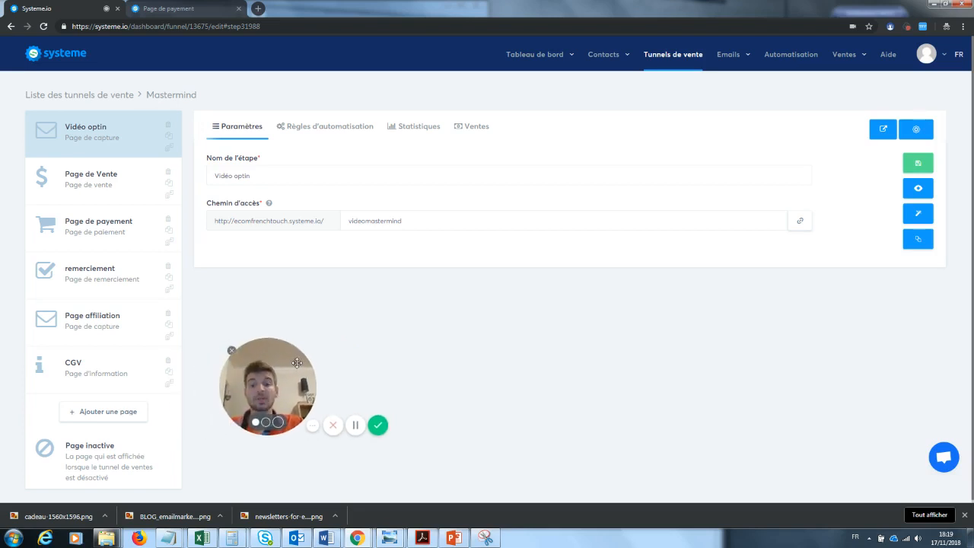